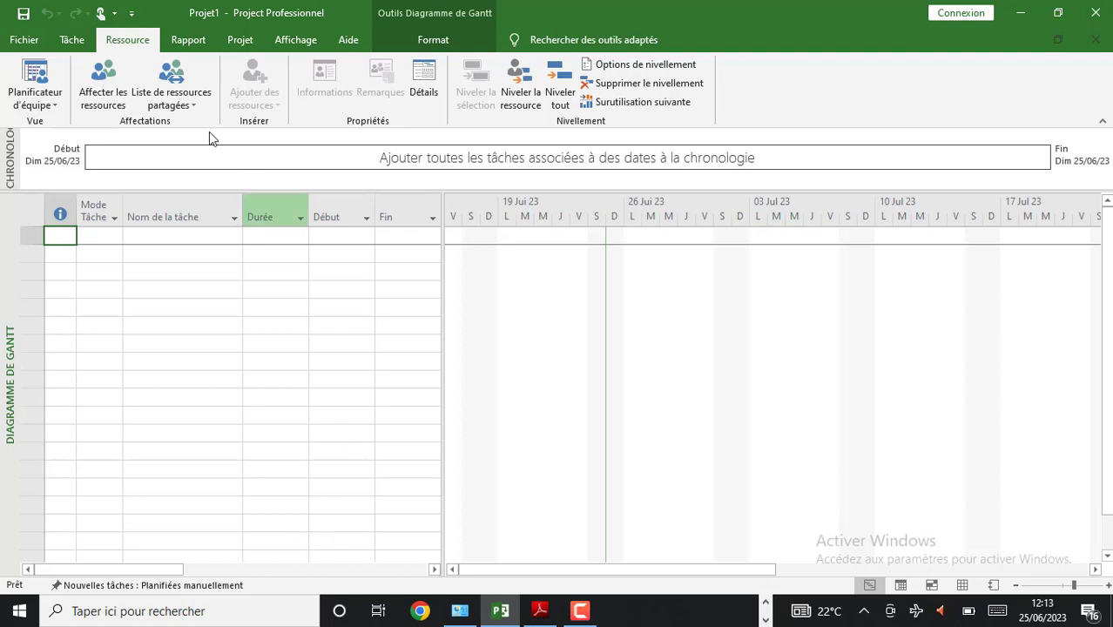
Step: Examine the command sets for reports, project properties, views and resources in the empty project
left_click(183, 42)
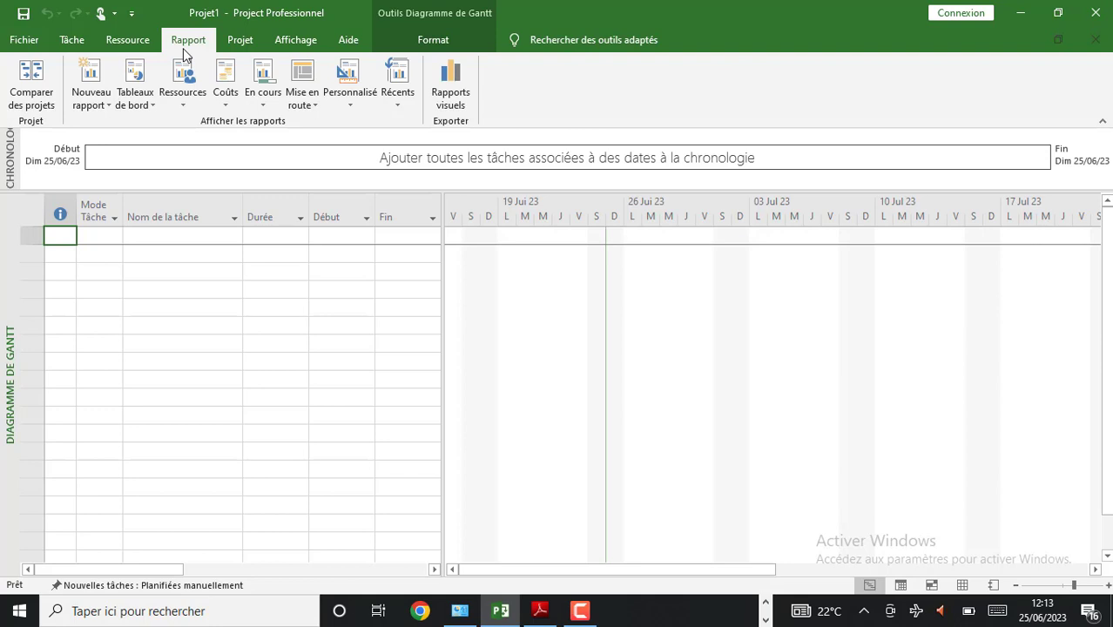
left_click(247, 40)
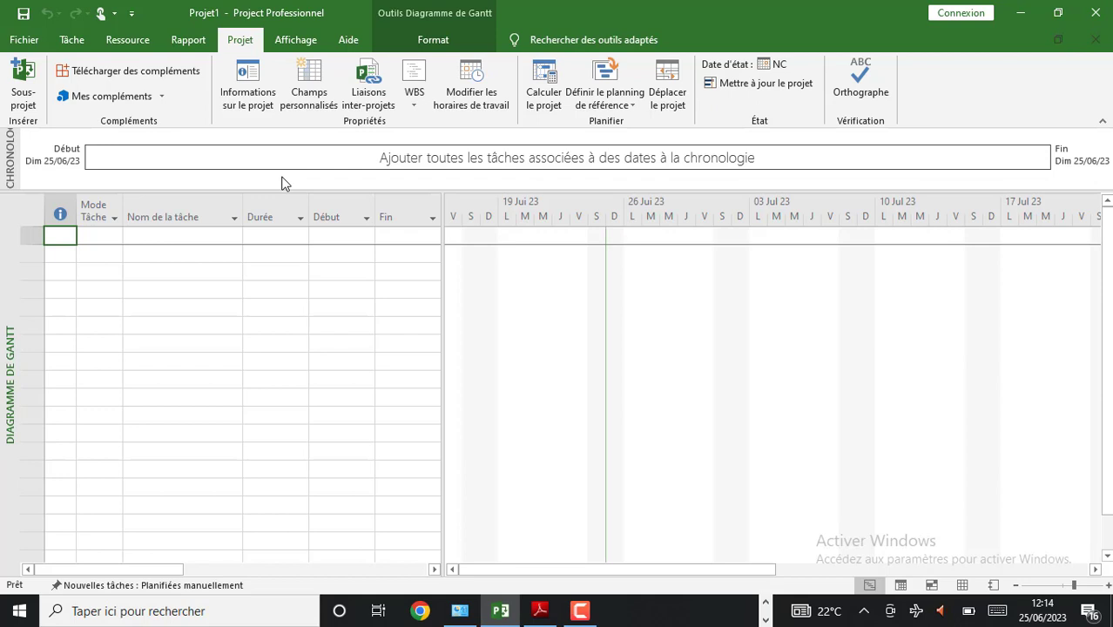
left_click(311, 40)
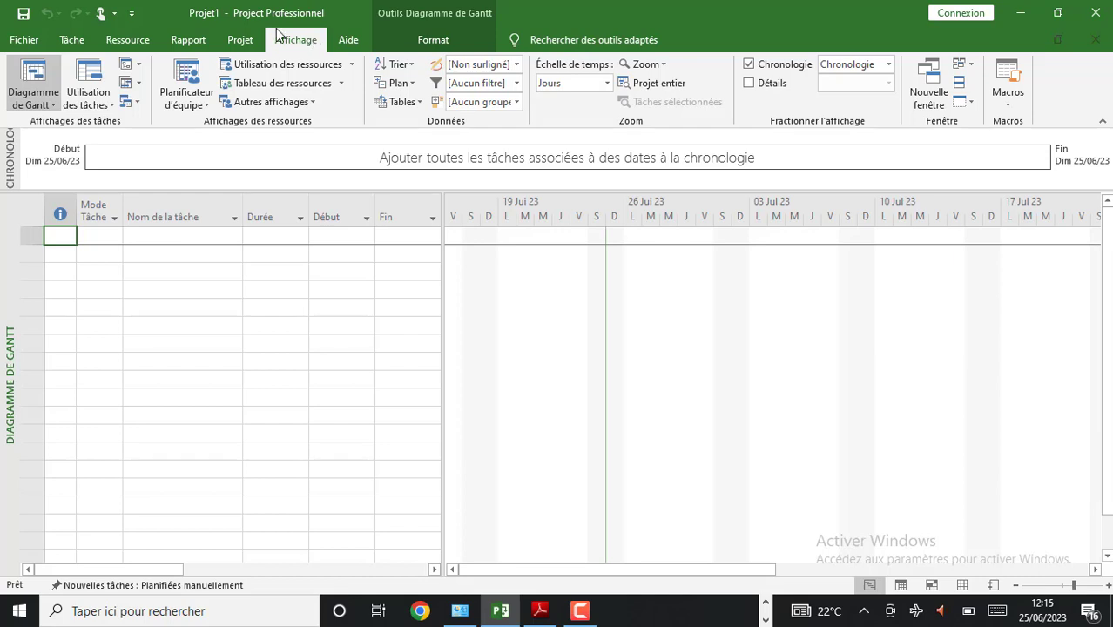
left_click(241, 42)
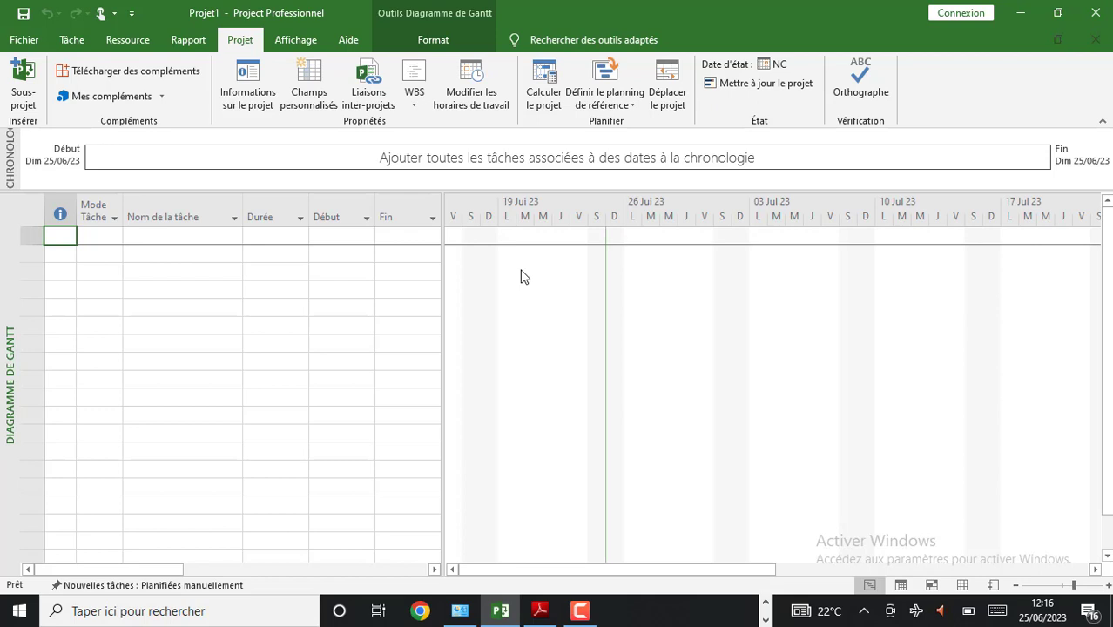
left_click(304, 42)
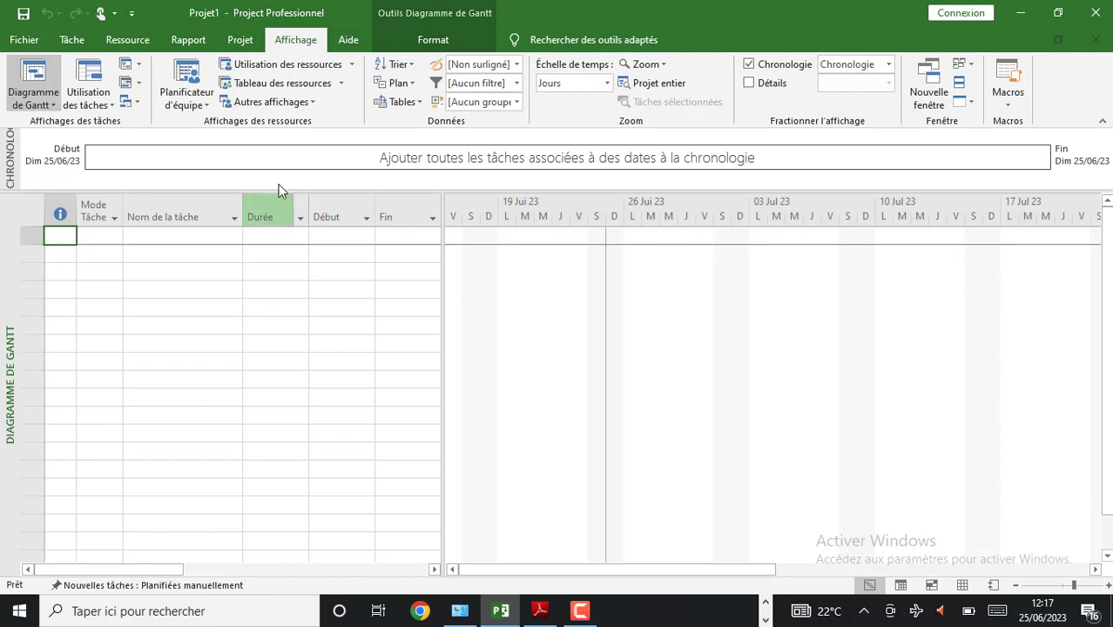
left_click(188, 40)
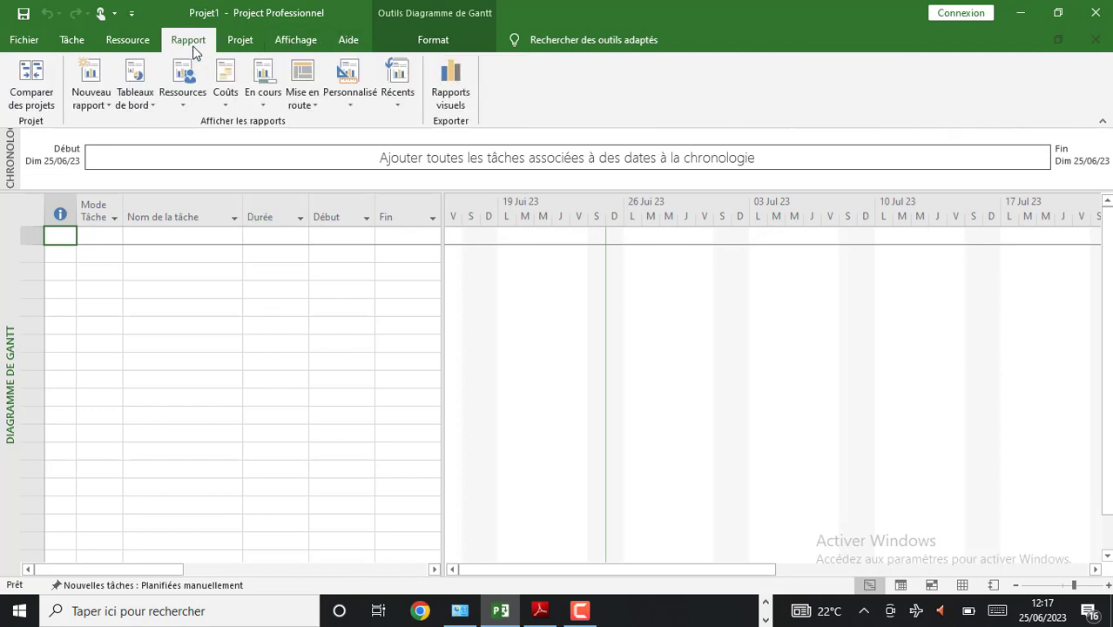
left_click(131, 41)
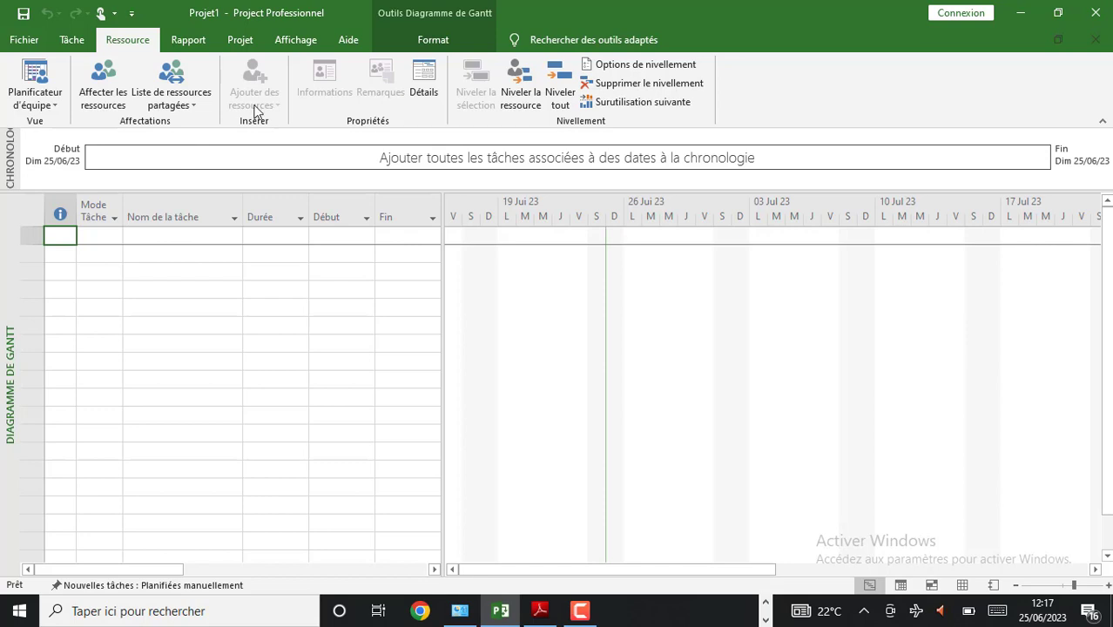
Step: Review the project information for Projet1, including its dates, scheduling basis, calendar and priority, and close it without changes
left_click(242, 44)
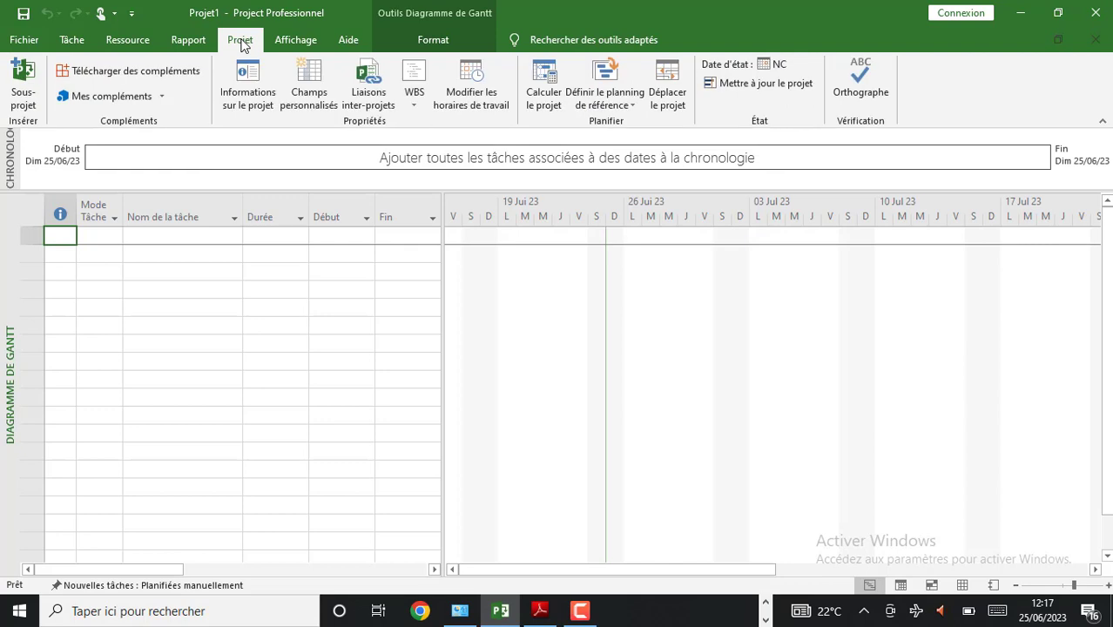
left_click(235, 96)
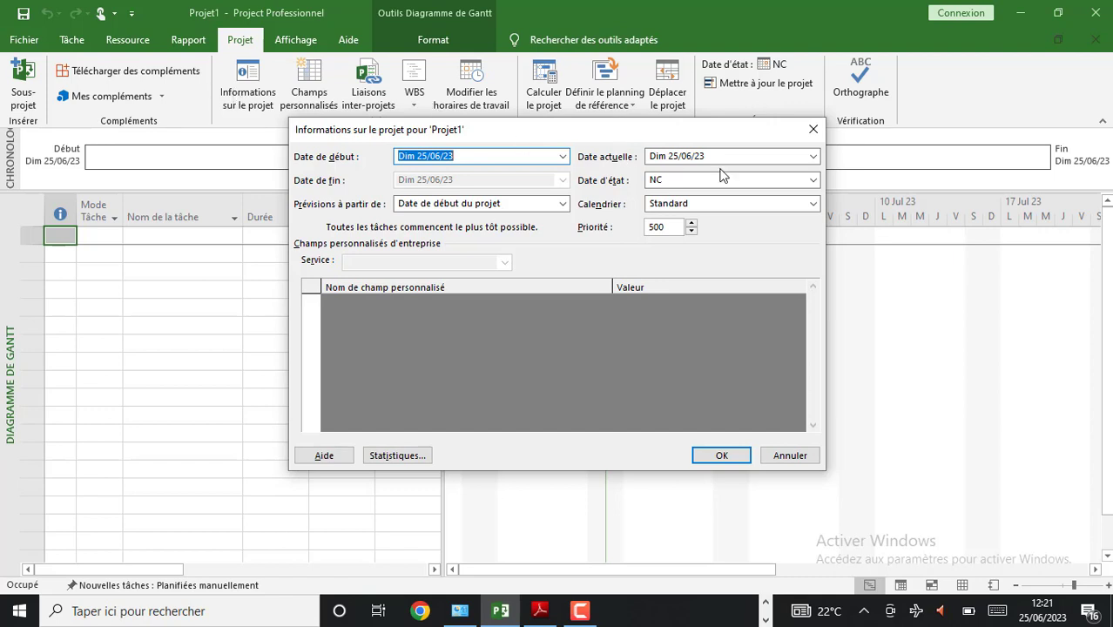
left_click(813, 130)
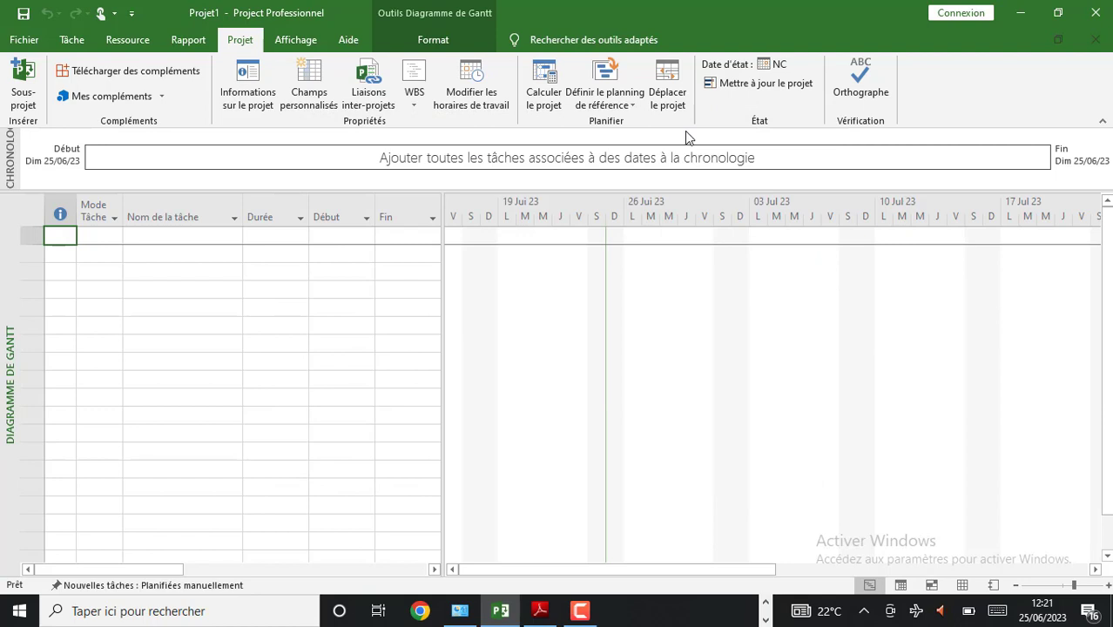
left_click(187, 41)
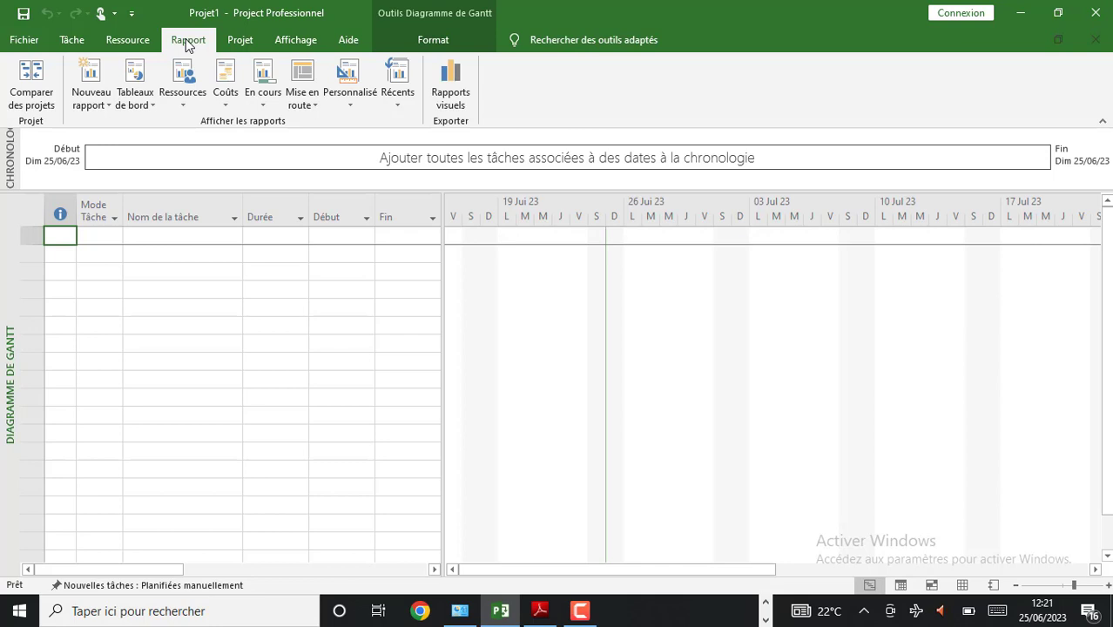
left_click(117, 40)
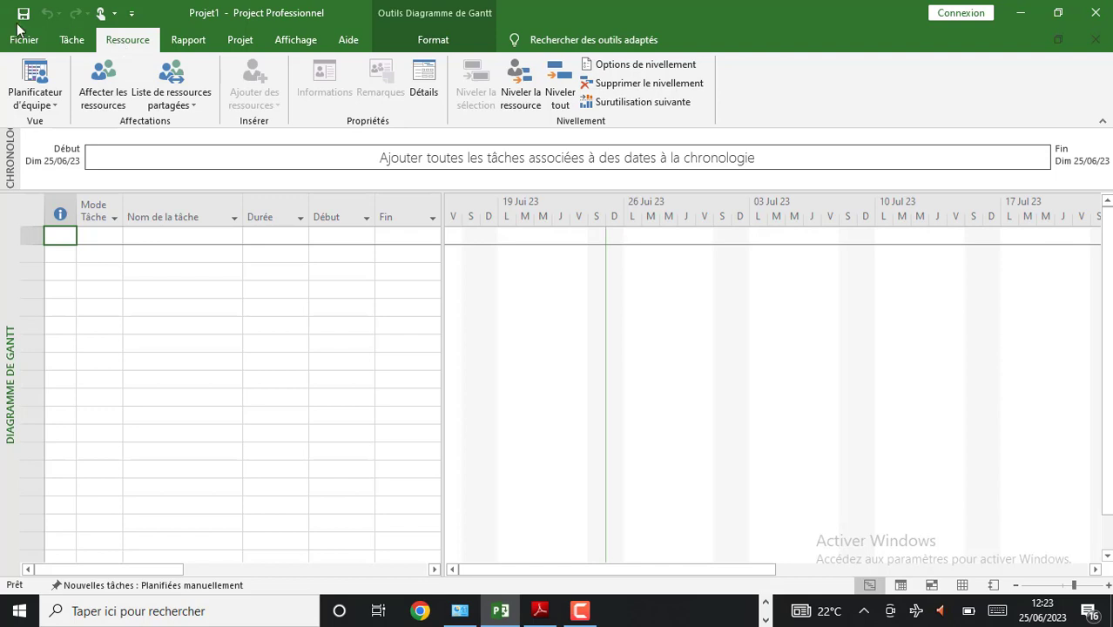
left_click(189, 44)
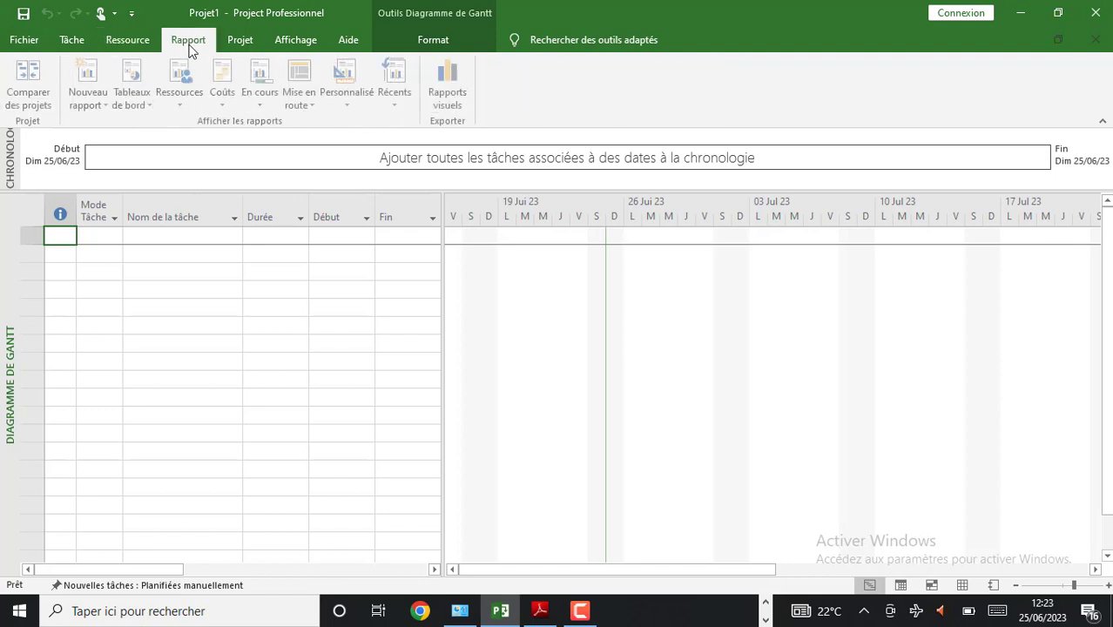
left_click(247, 48)
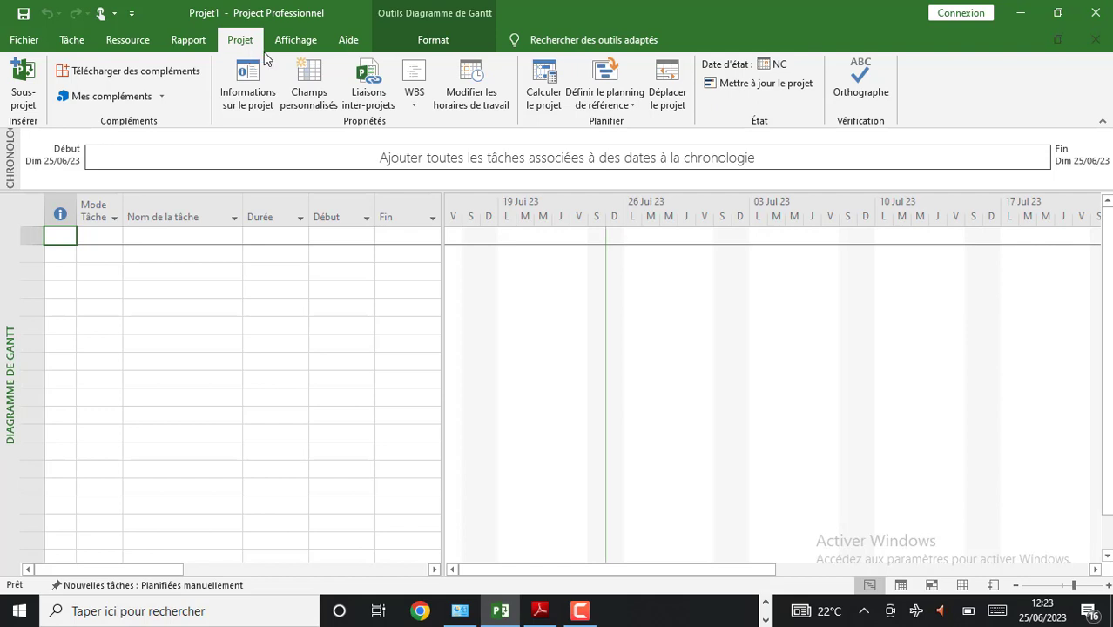
left_click(295, 44)
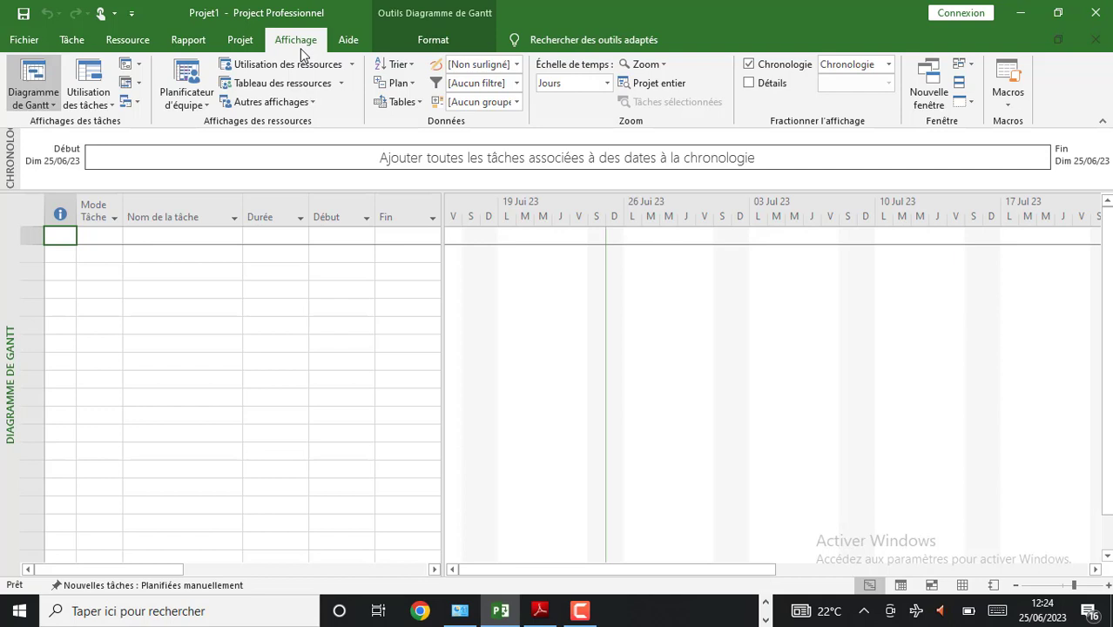
left_click(244, 40)
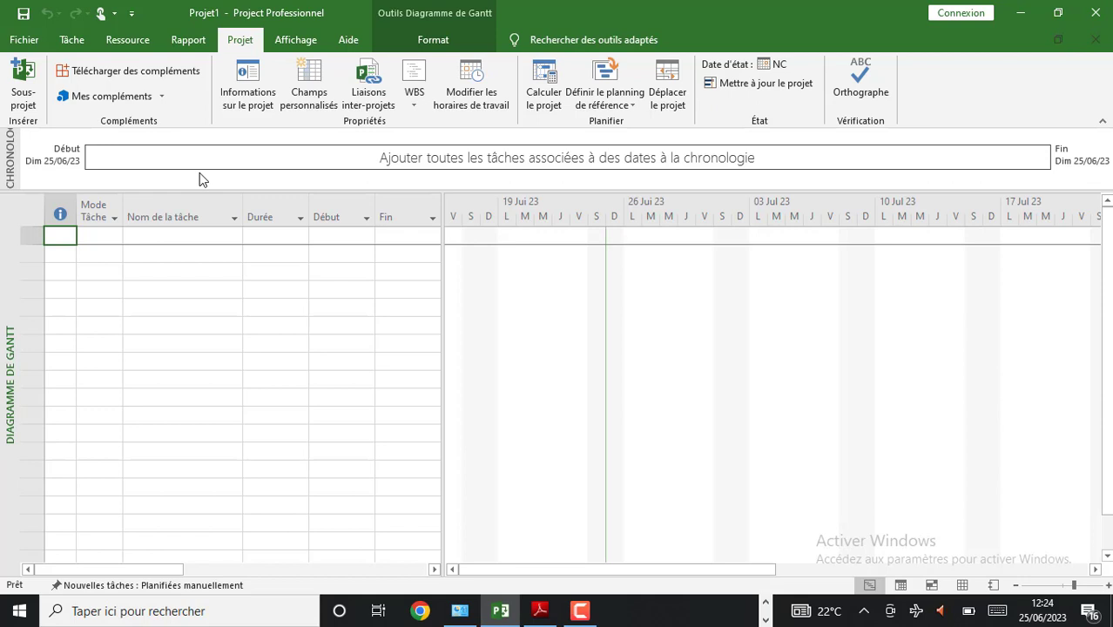
left_click(110, 42)
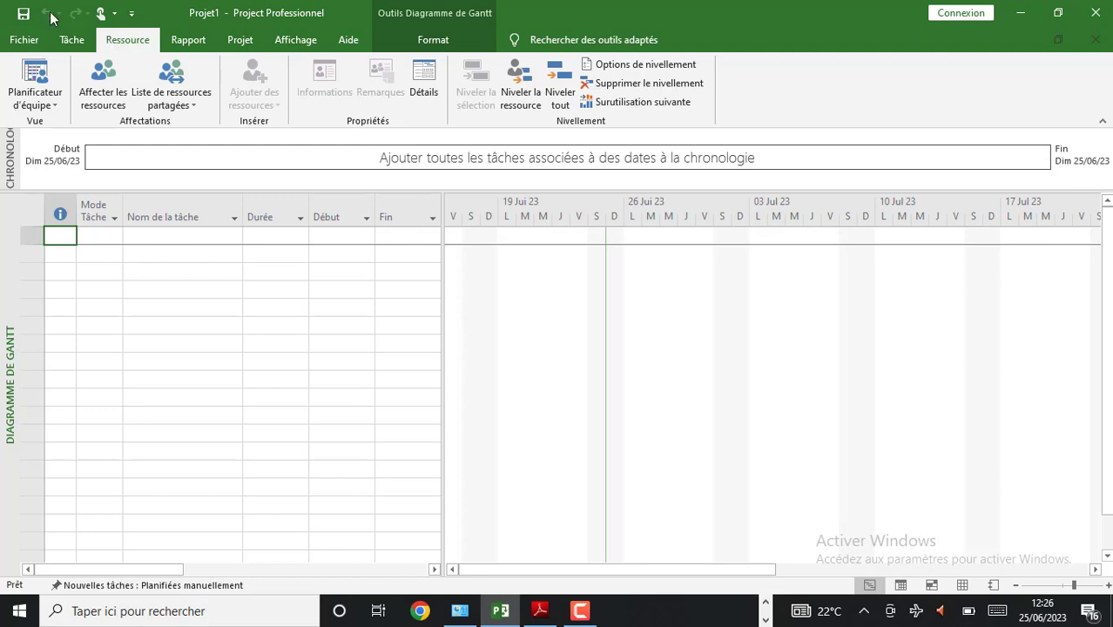
left_click(187, 45)
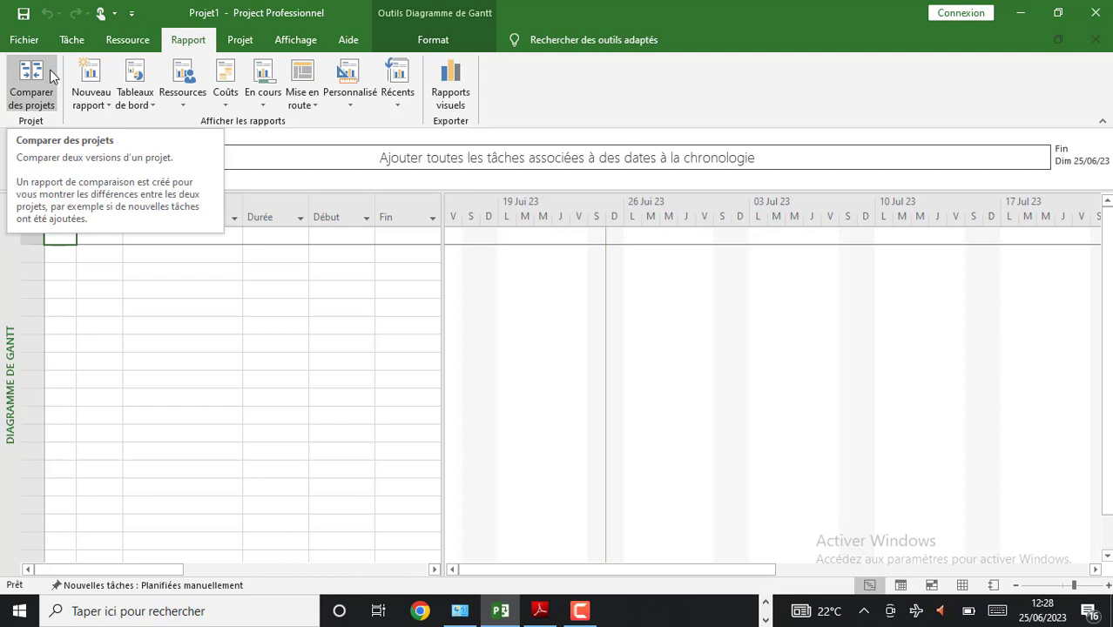
left_click(133, 40)
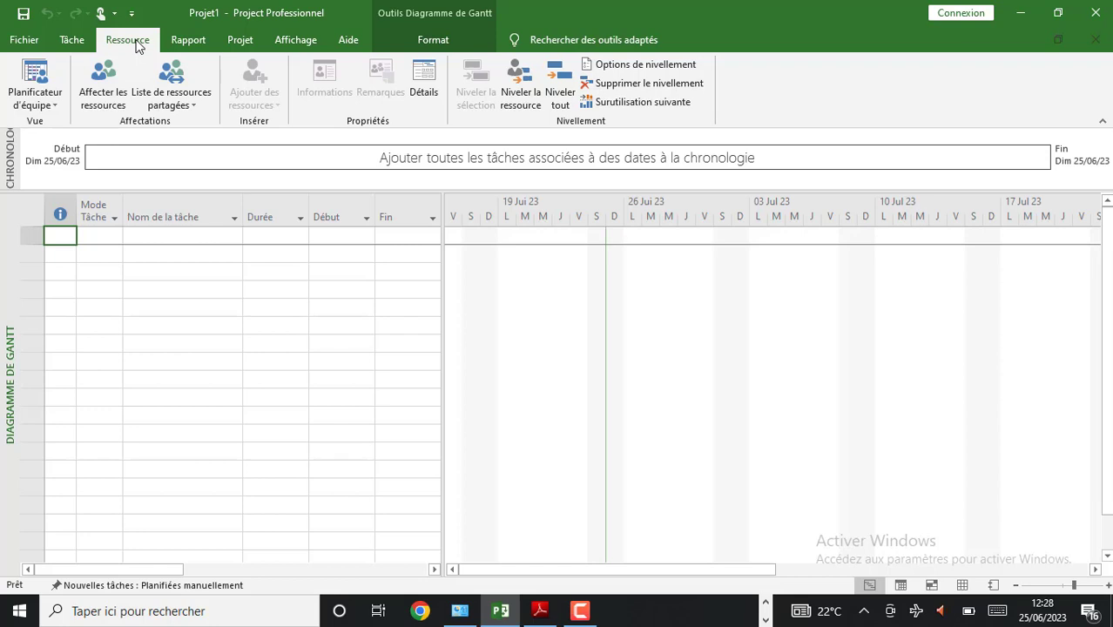
left_click(195, 41)
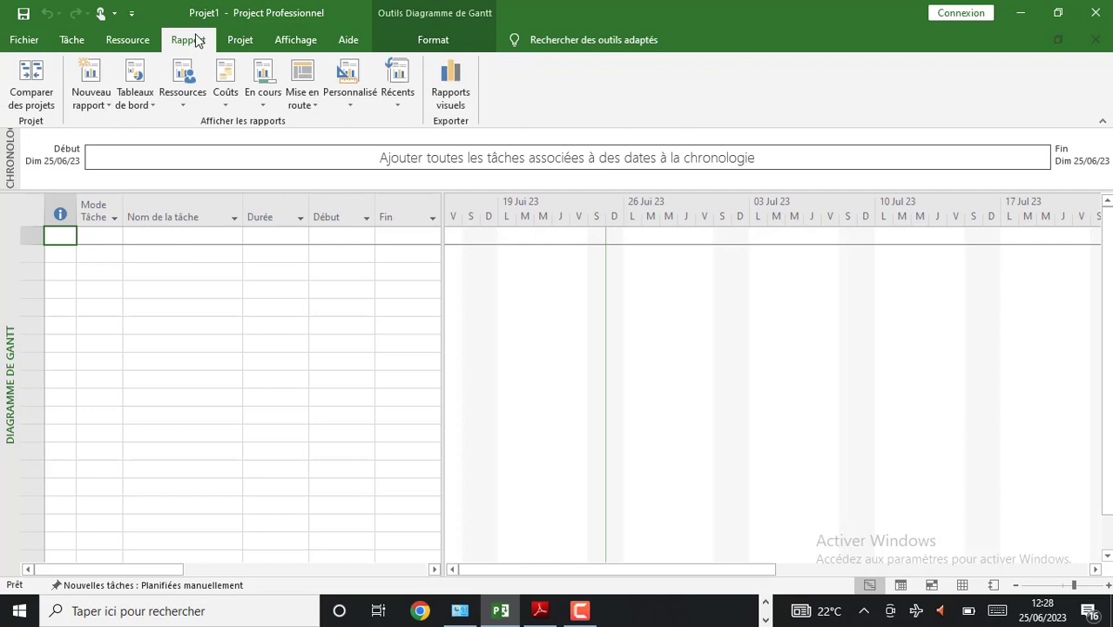
left_click(240, 40)
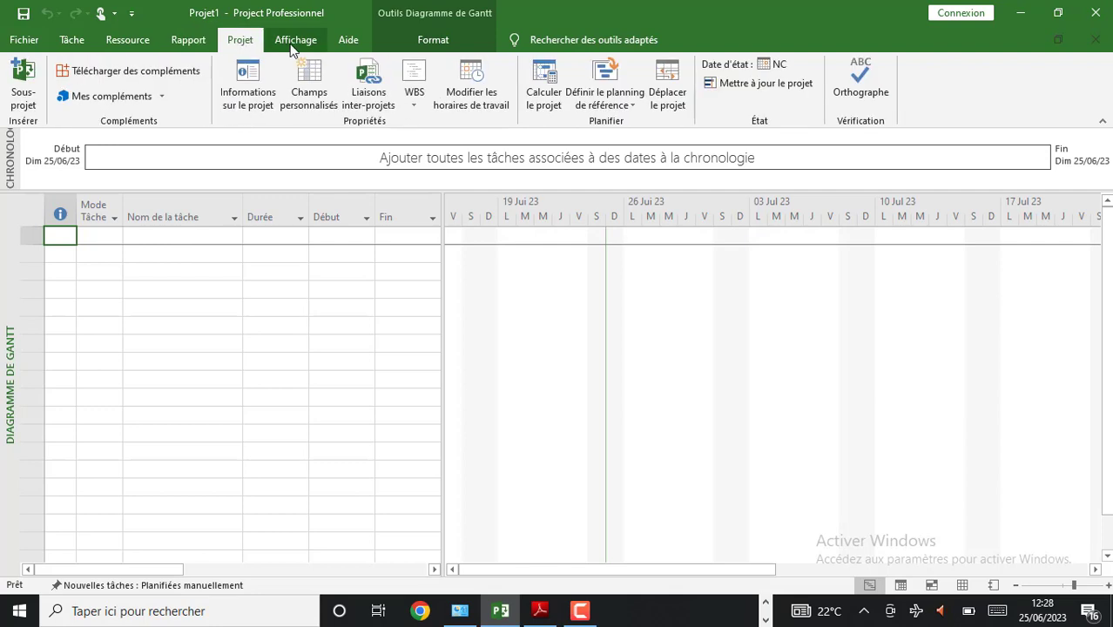
left_click(293, 41)
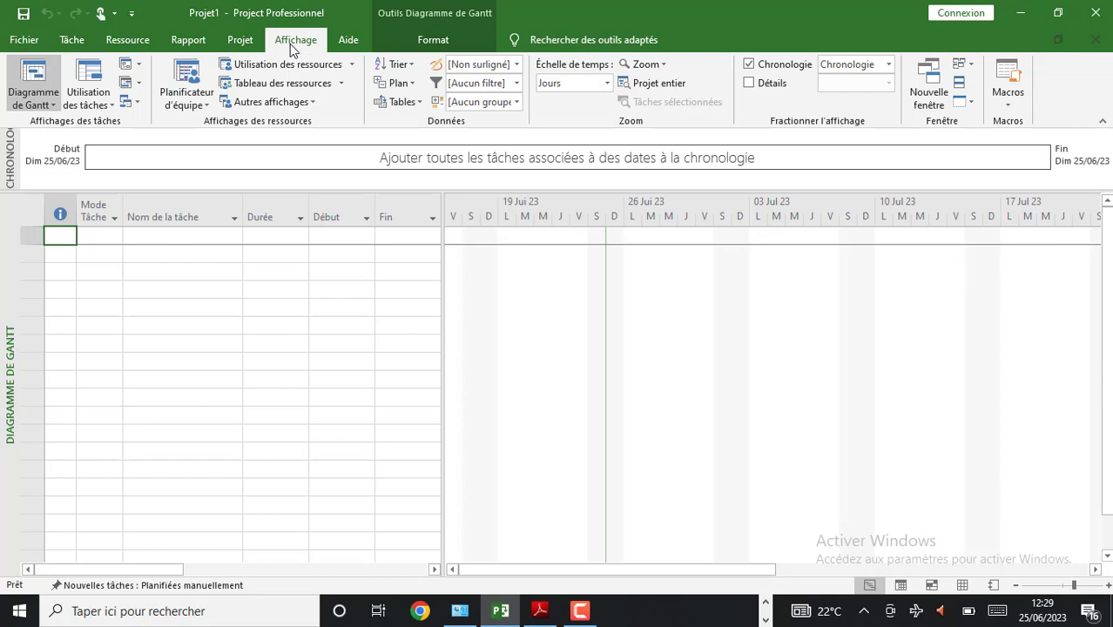
left_click(136, 41)
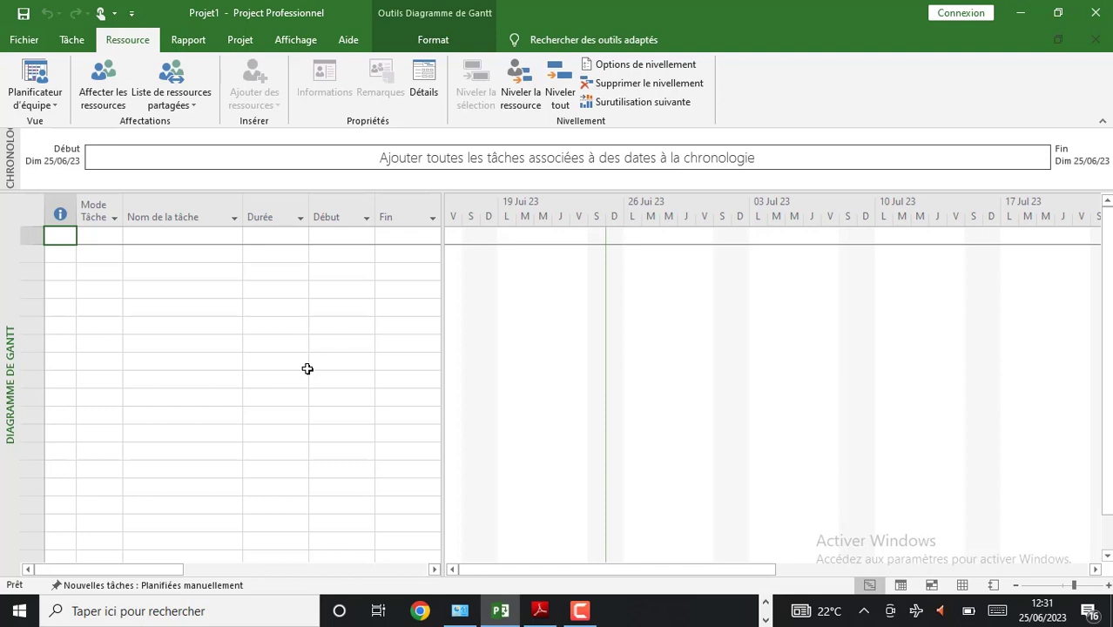
left_click(196, 41)
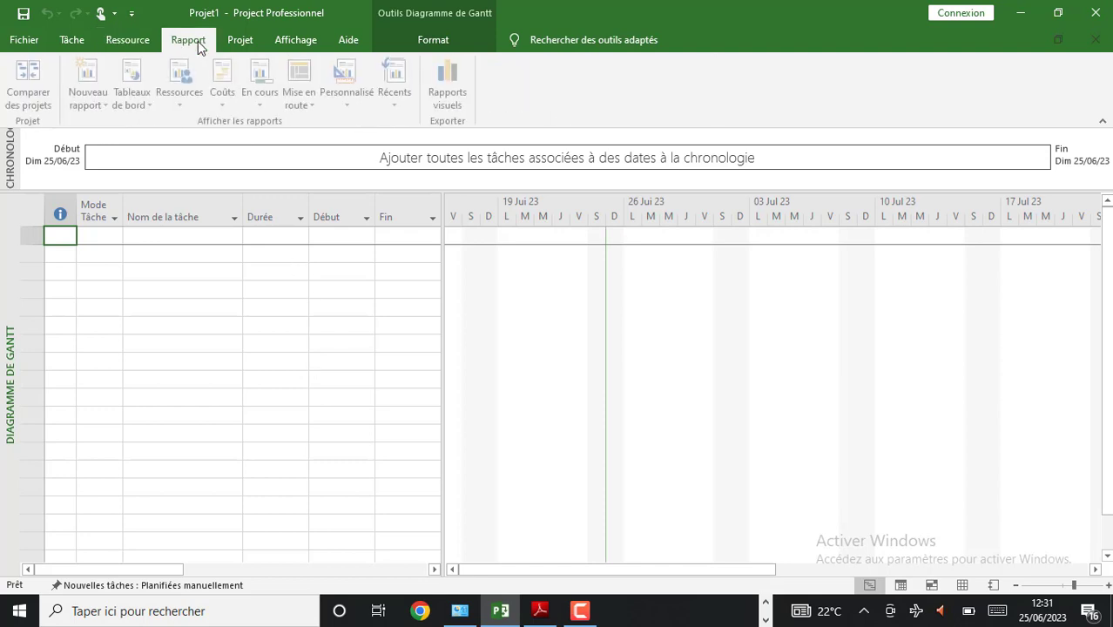
left_click(126, 36)
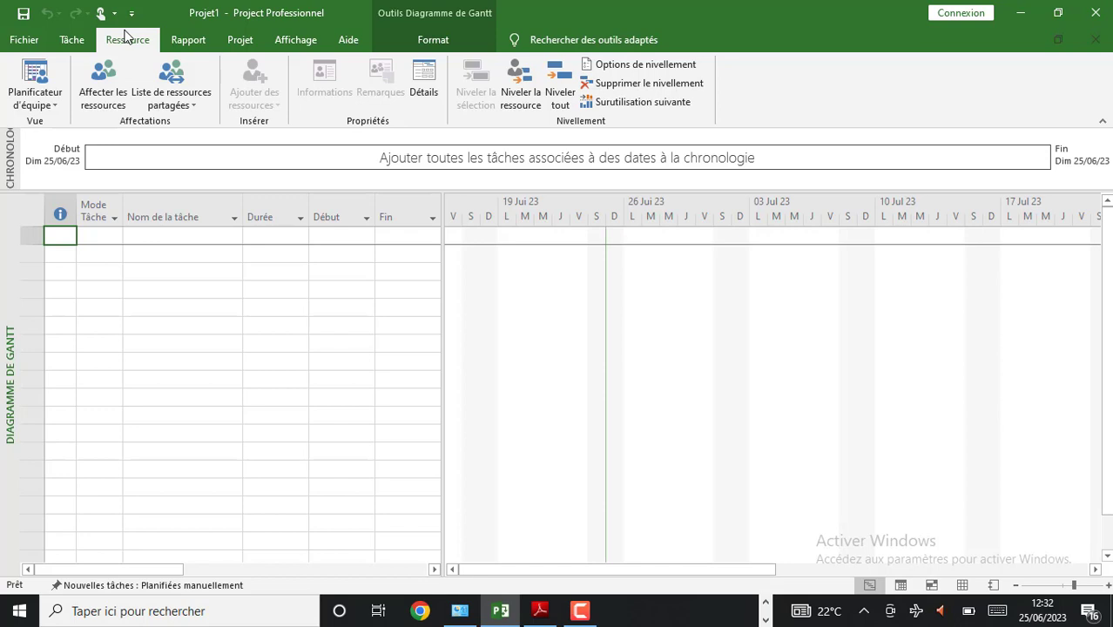
left_click(198, 46)
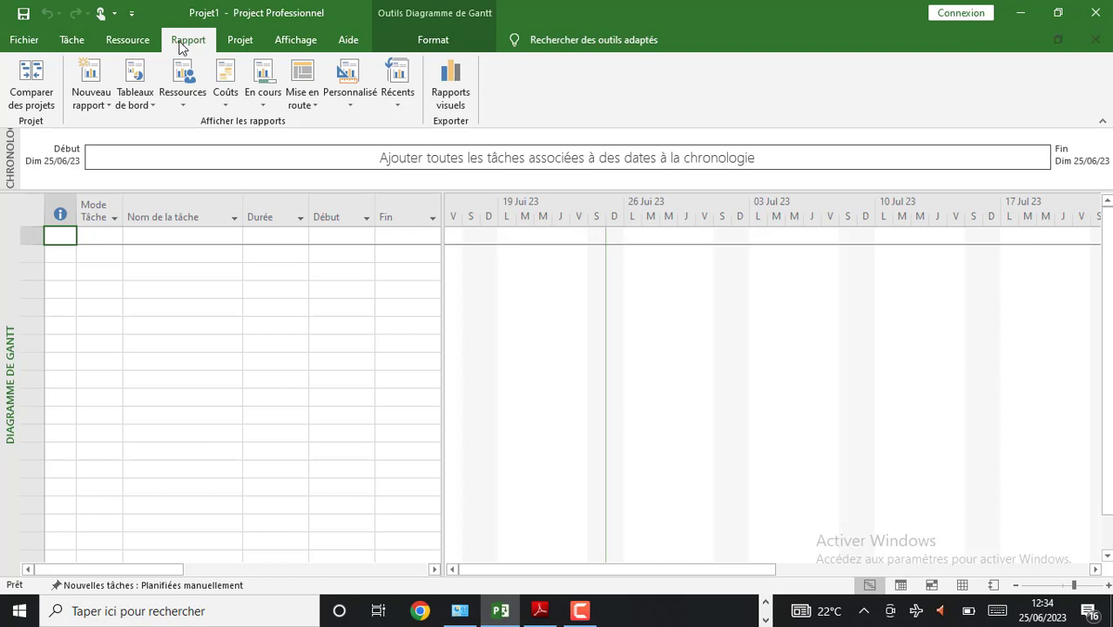
left_click(296, 41)
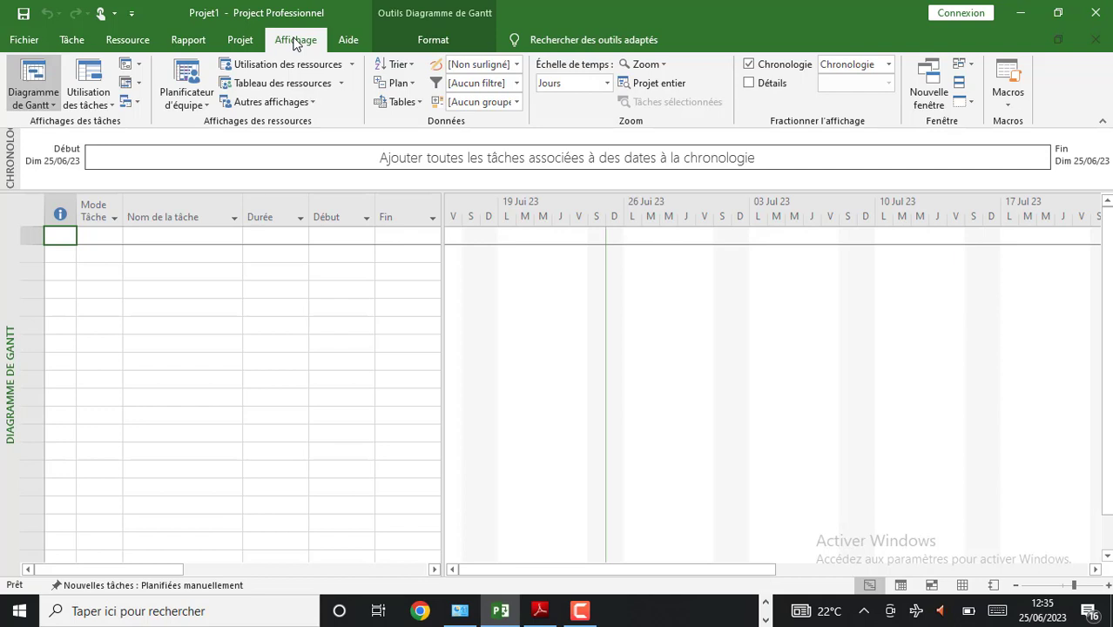
left_click(241, 43)
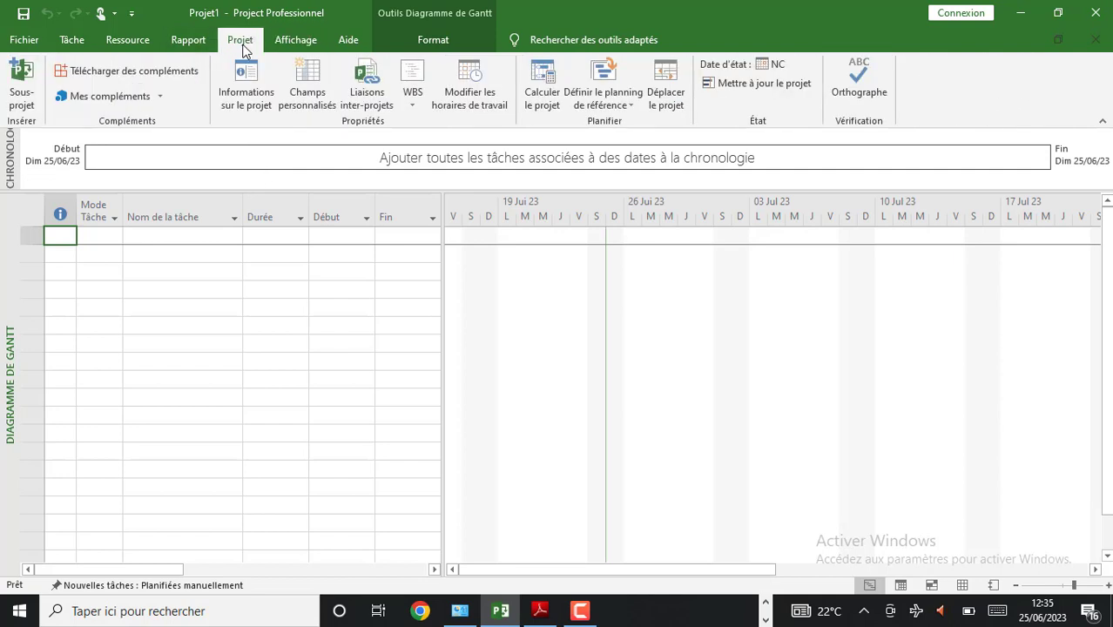
left_click(188, 43)
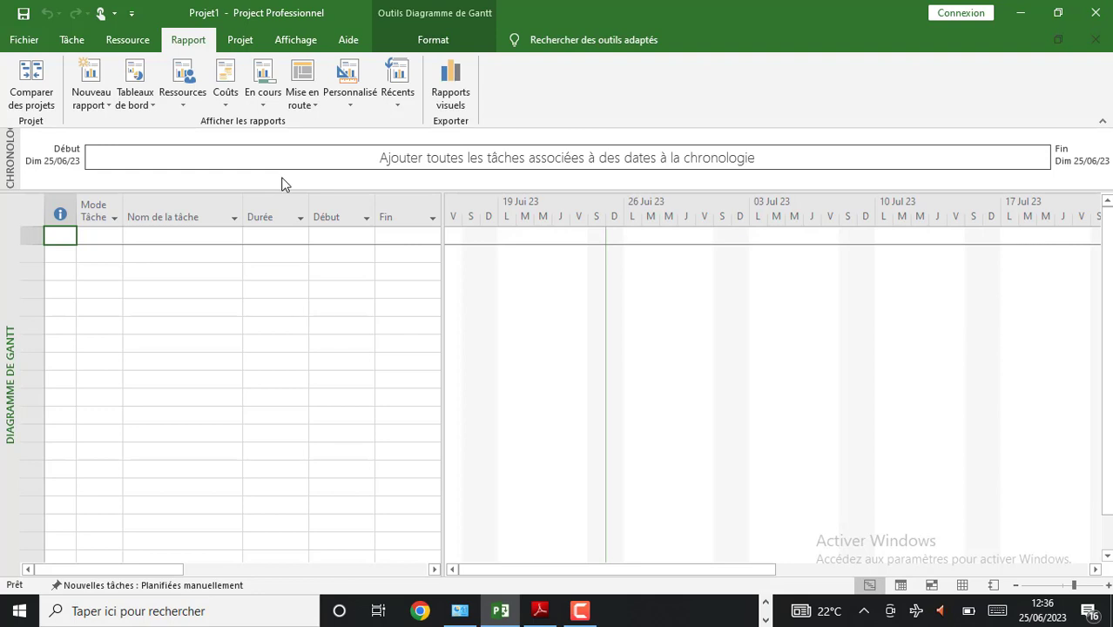
left_click(248, 40)
left_click(302, 41)
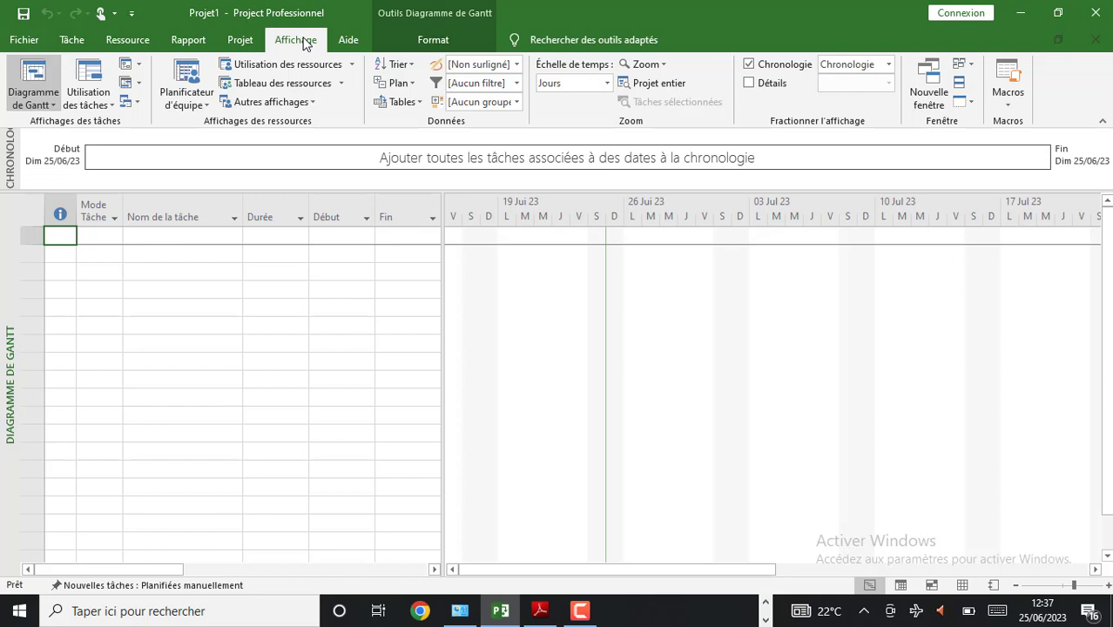
left_click(117, 45)
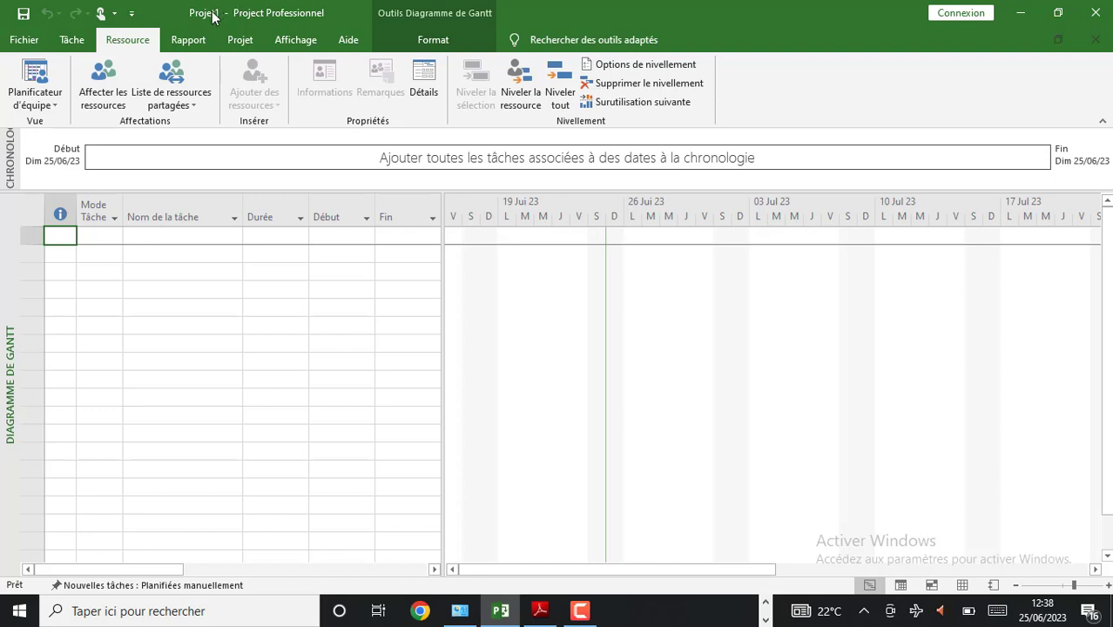
left_click(198, 41)
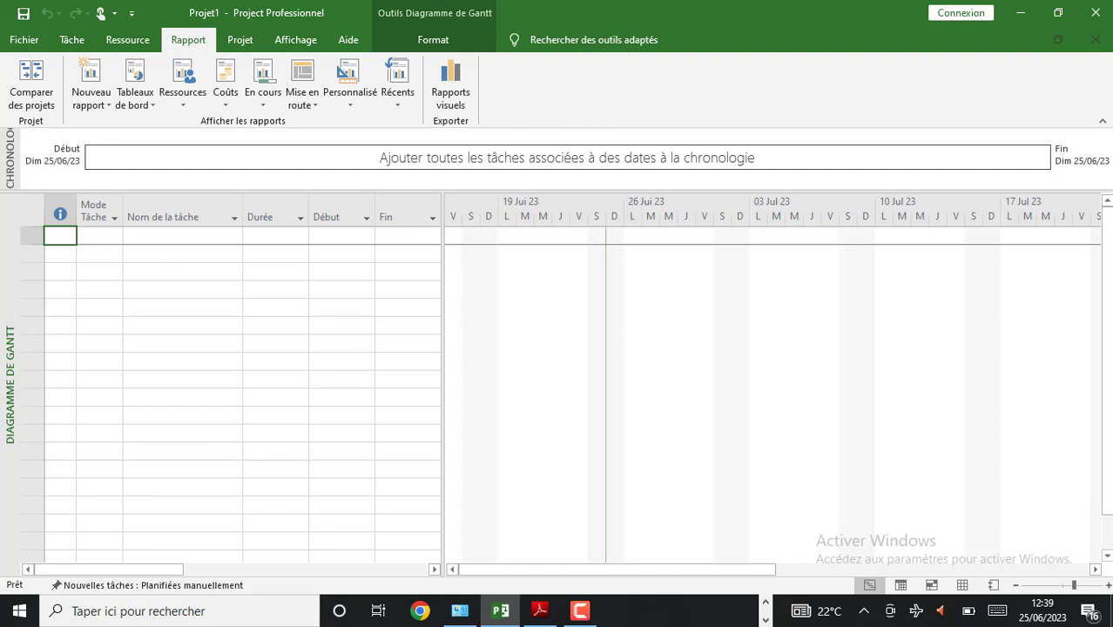
left_click(241, 41)
left_click(141, 41)
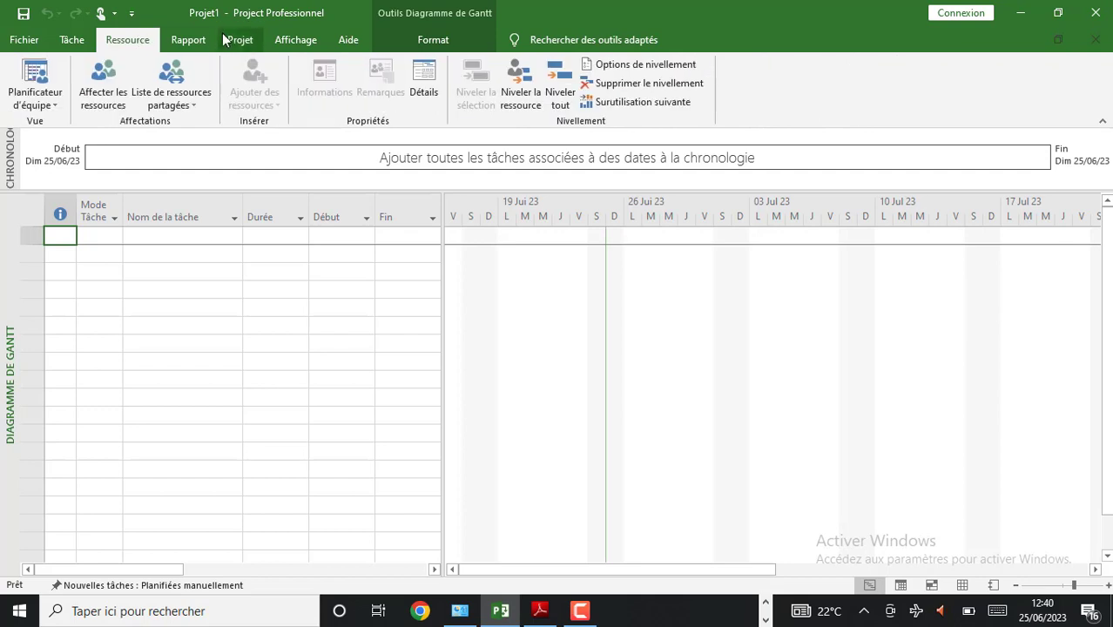
left_click(240, 41)
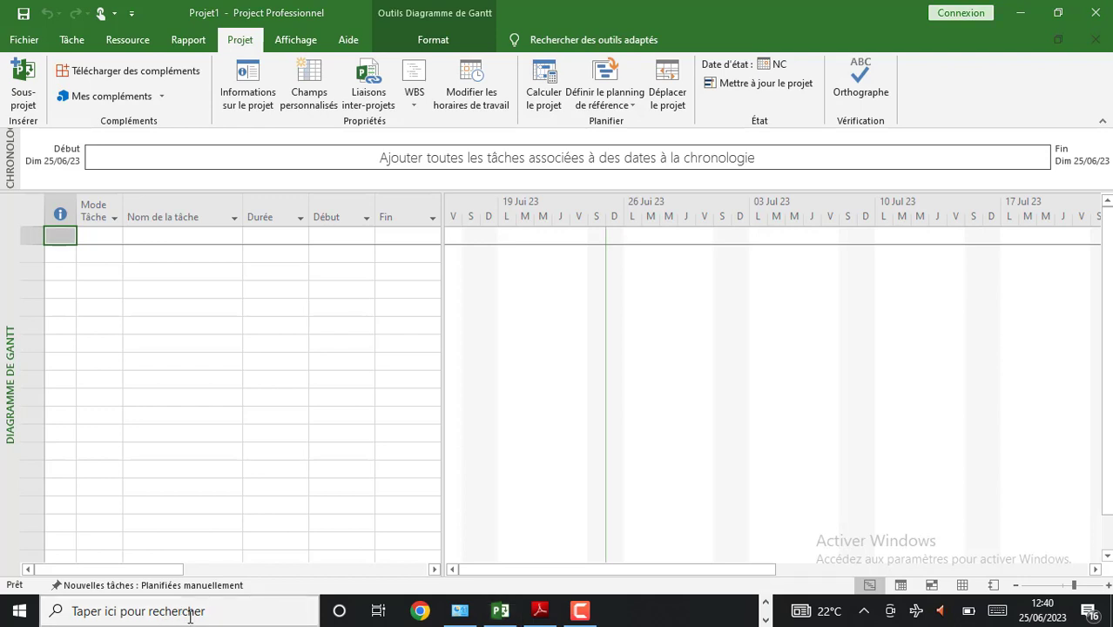
Step: Switch to GanttProject and look at its Gantt and resource diagrams
left_click(190, 613)
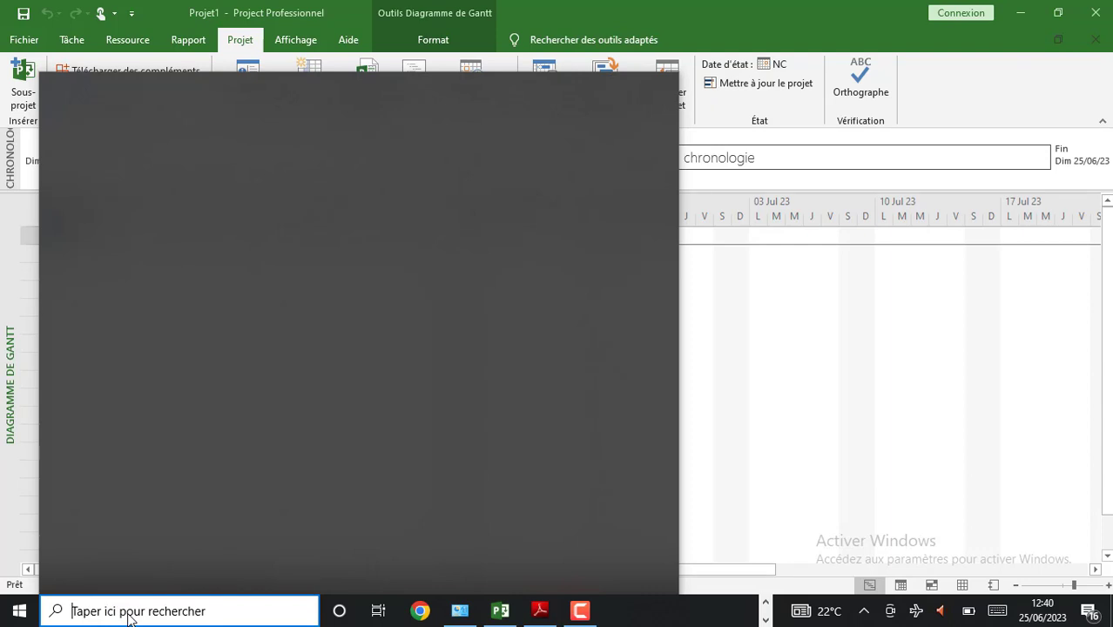
type("ga")
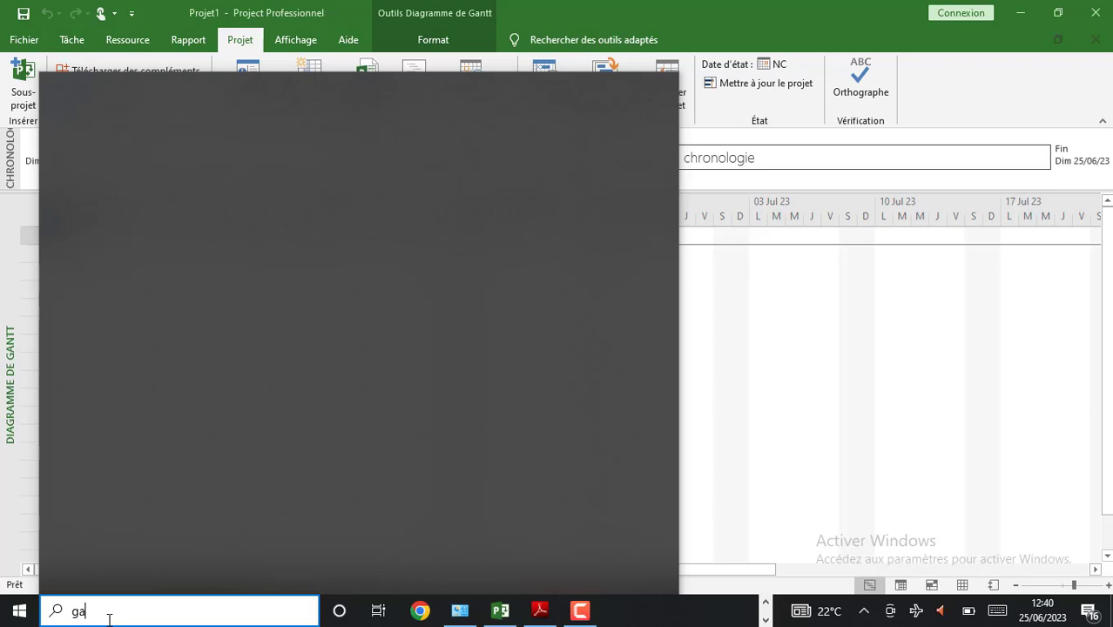
type("nt")
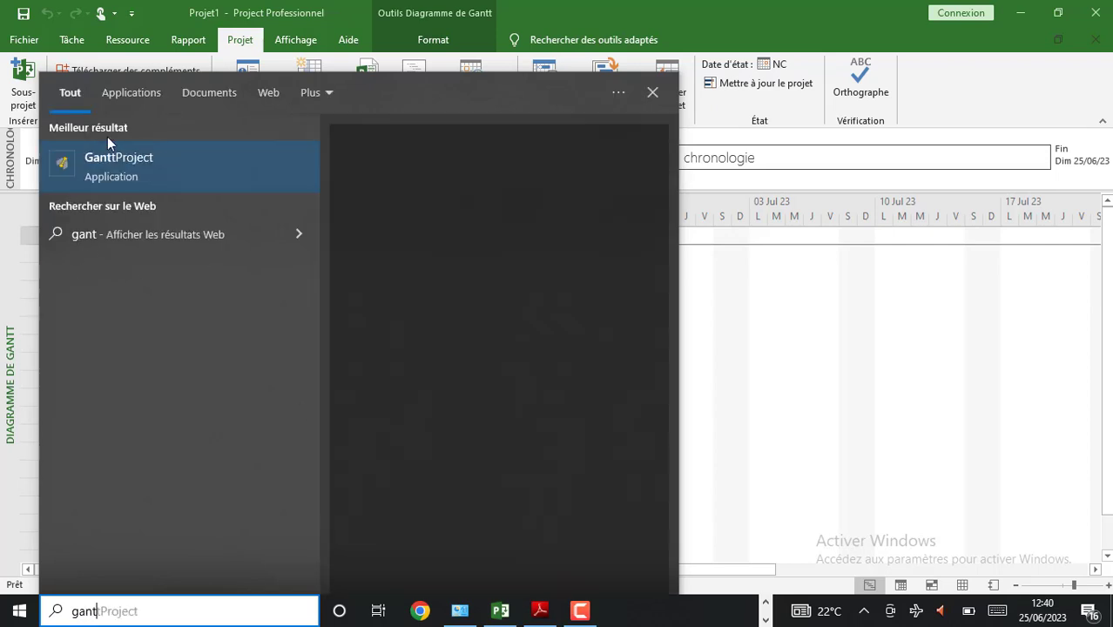
left_click(111, 164)
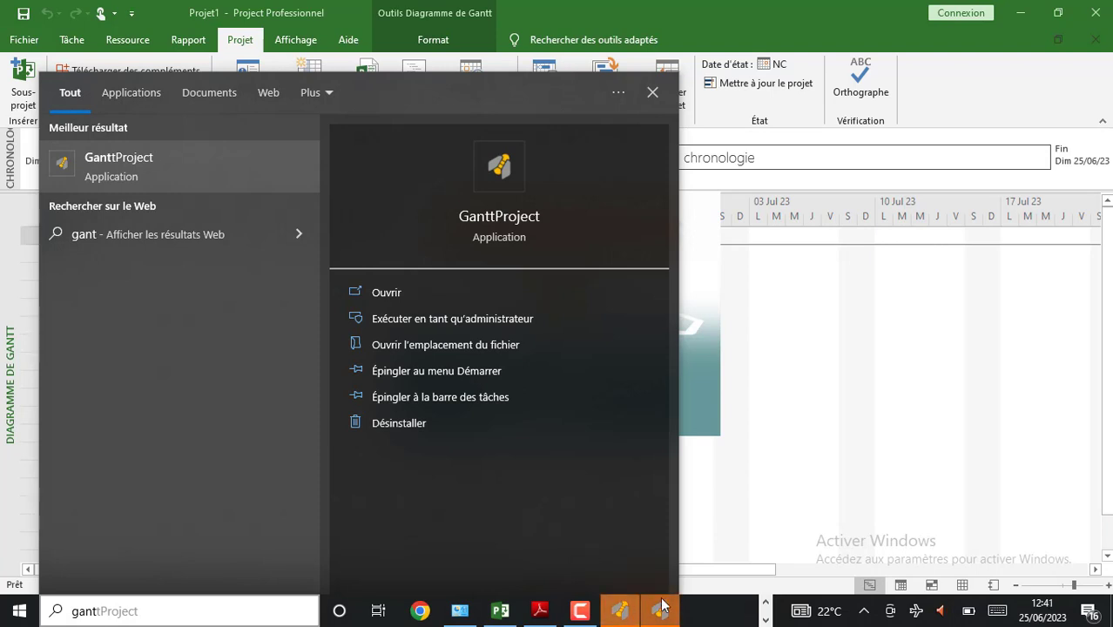
left_click(706, 395)
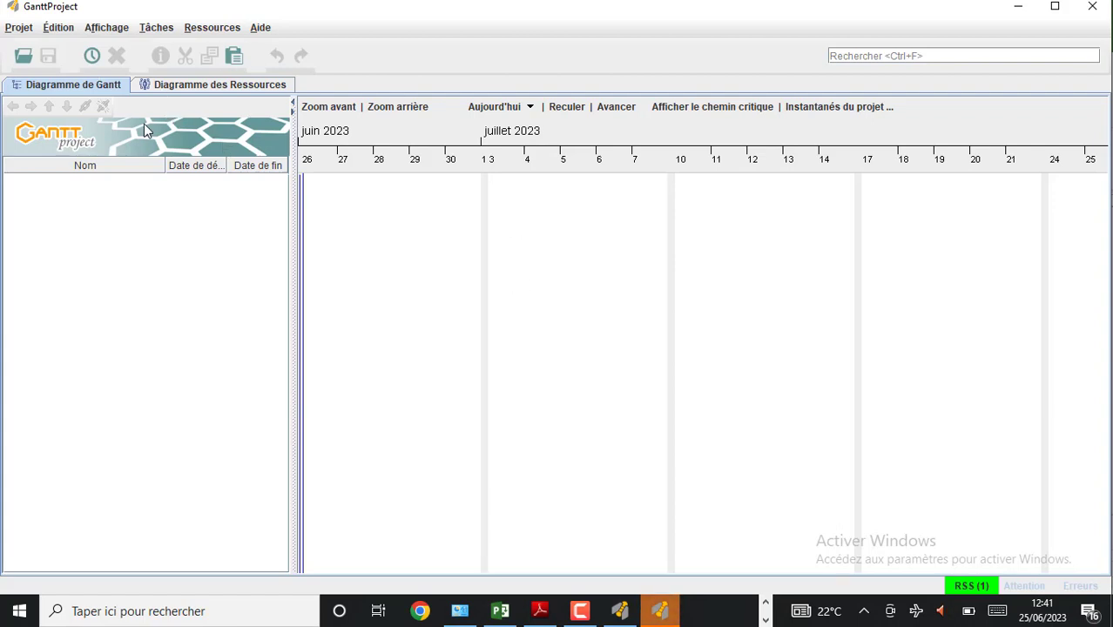
left_click(85, 89)
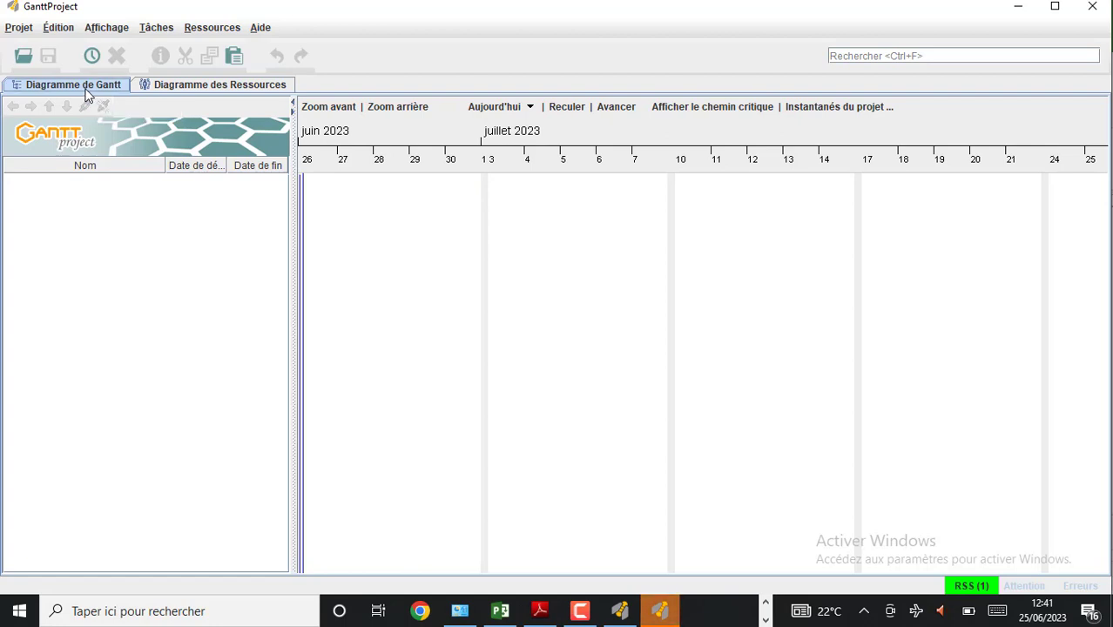
left_click(231, 87)
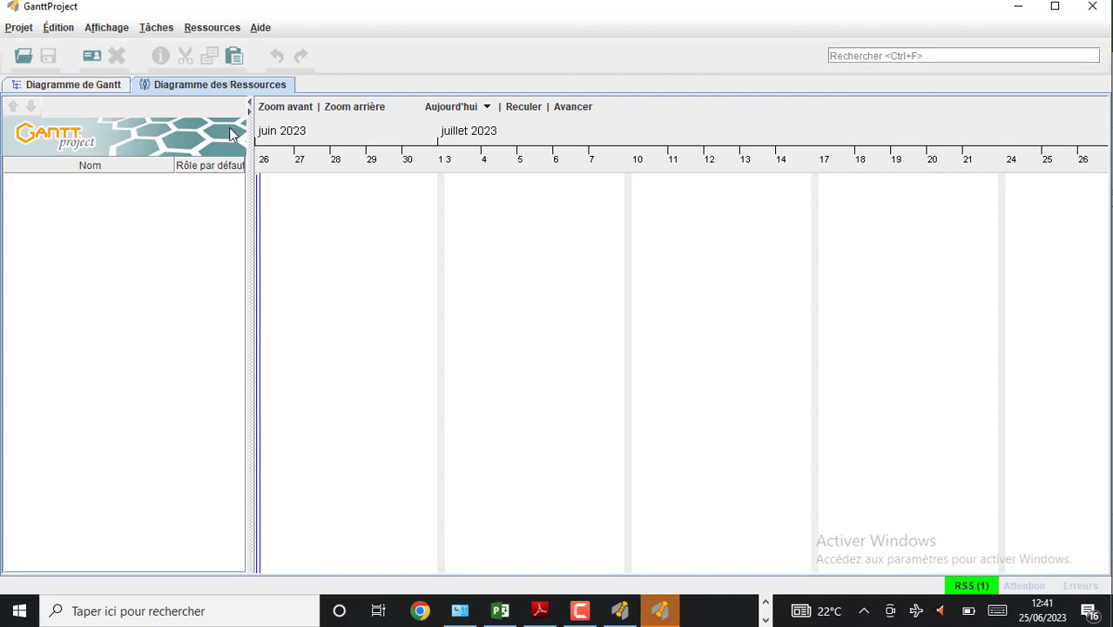
Step: Add a new task to the GanttProject Gantt chart and close the extra empty GanttProject window
left_click(152, 28)
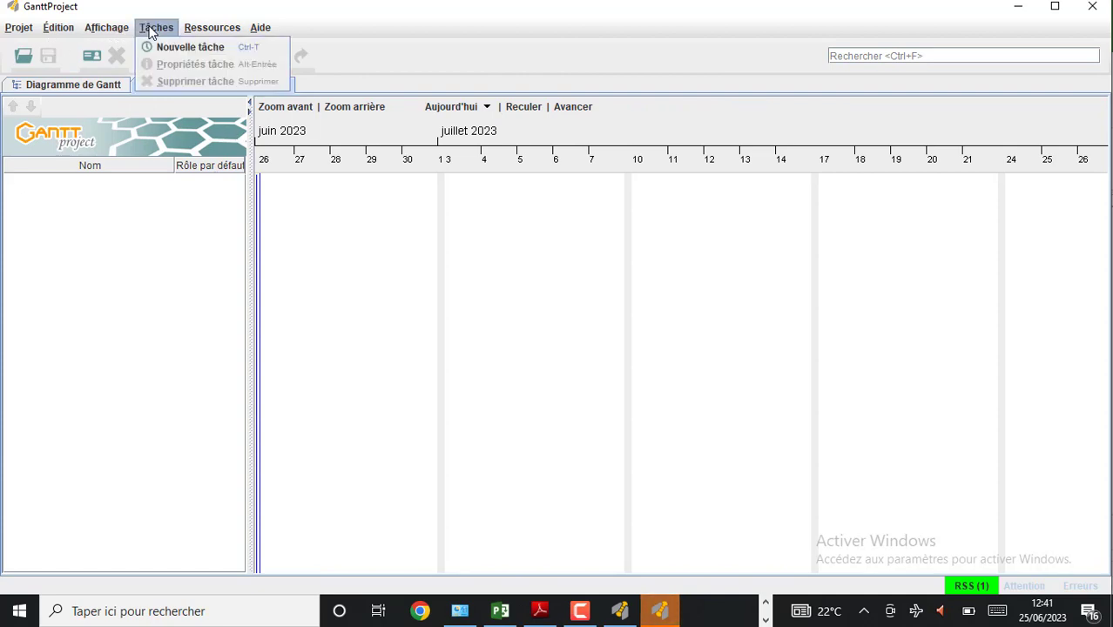
left_click(166, 48)
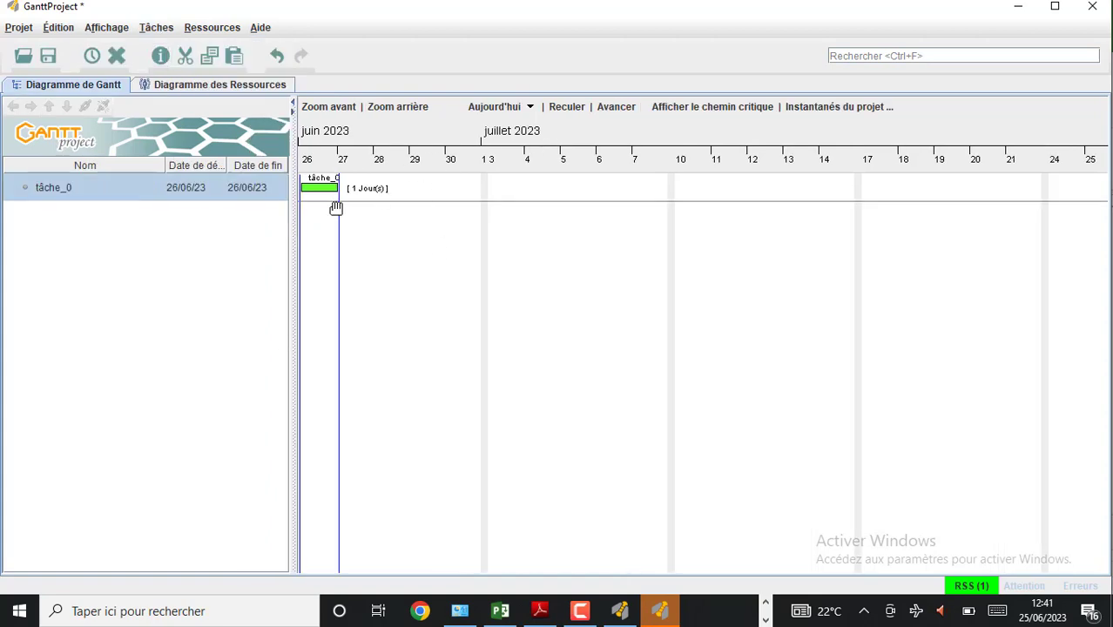
left_click(224, 31)
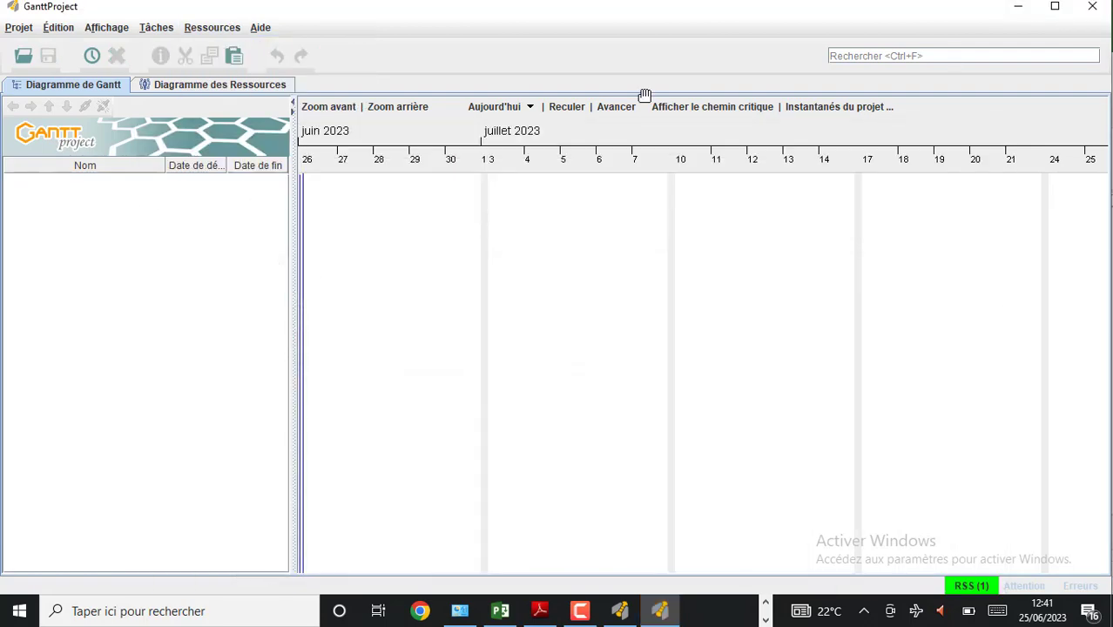
left_click(1092, 6)
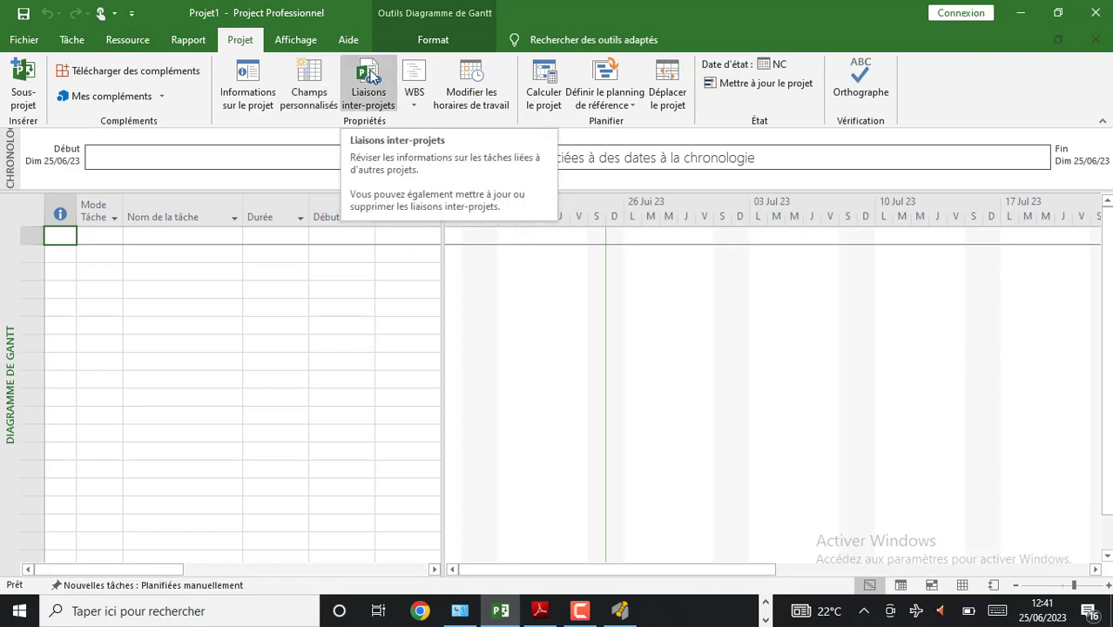
Step: Search the computer for "open" and dismiss the results
left_click(204, 615)
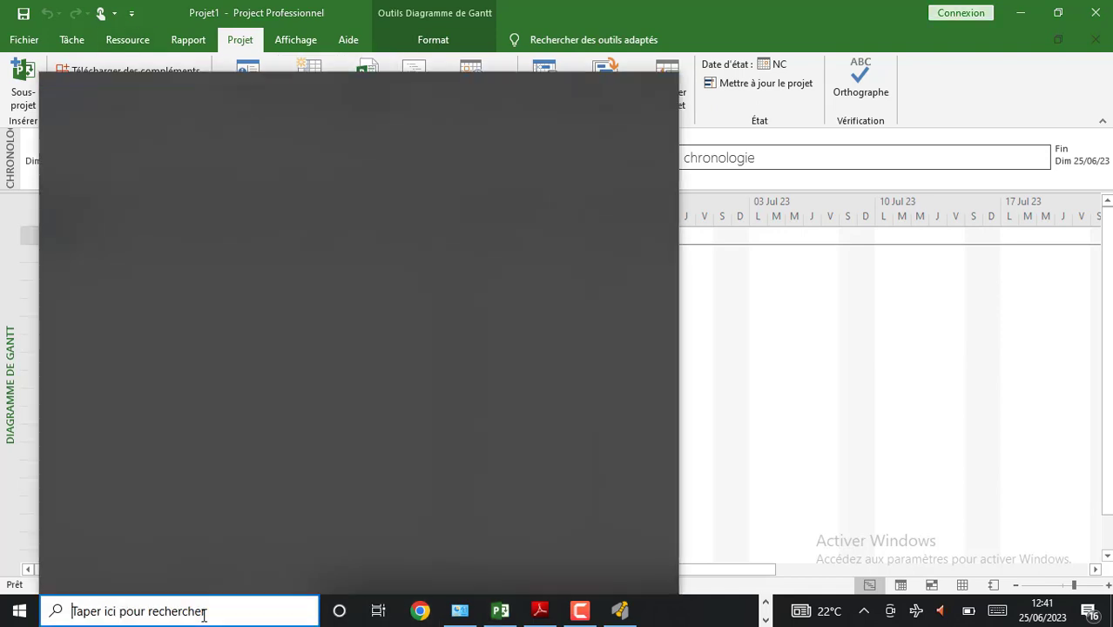
type("ope")
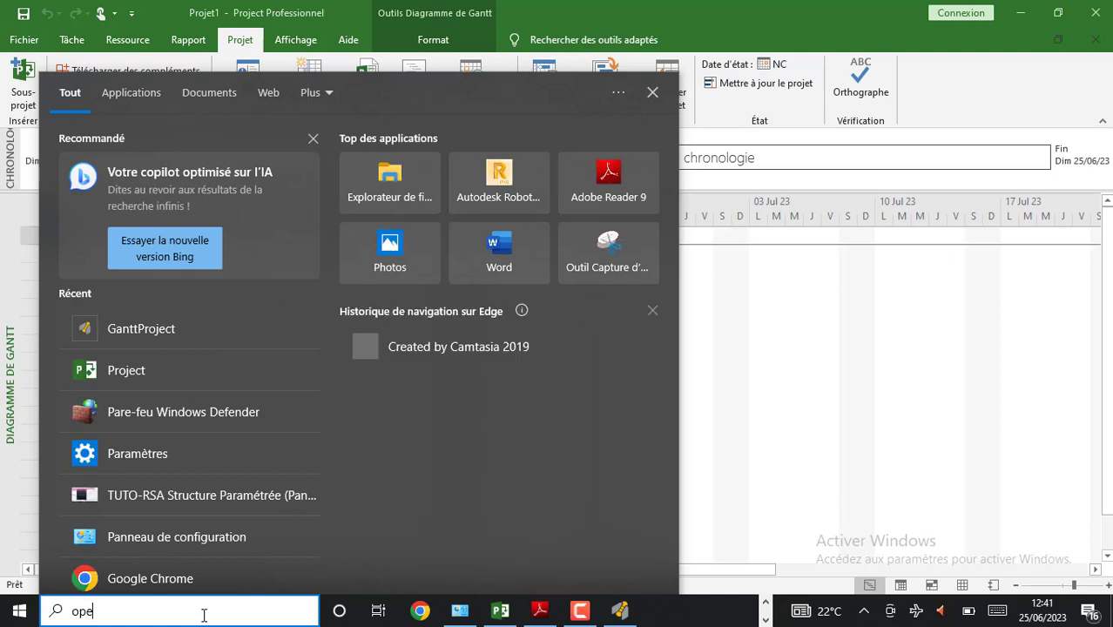
type("n")
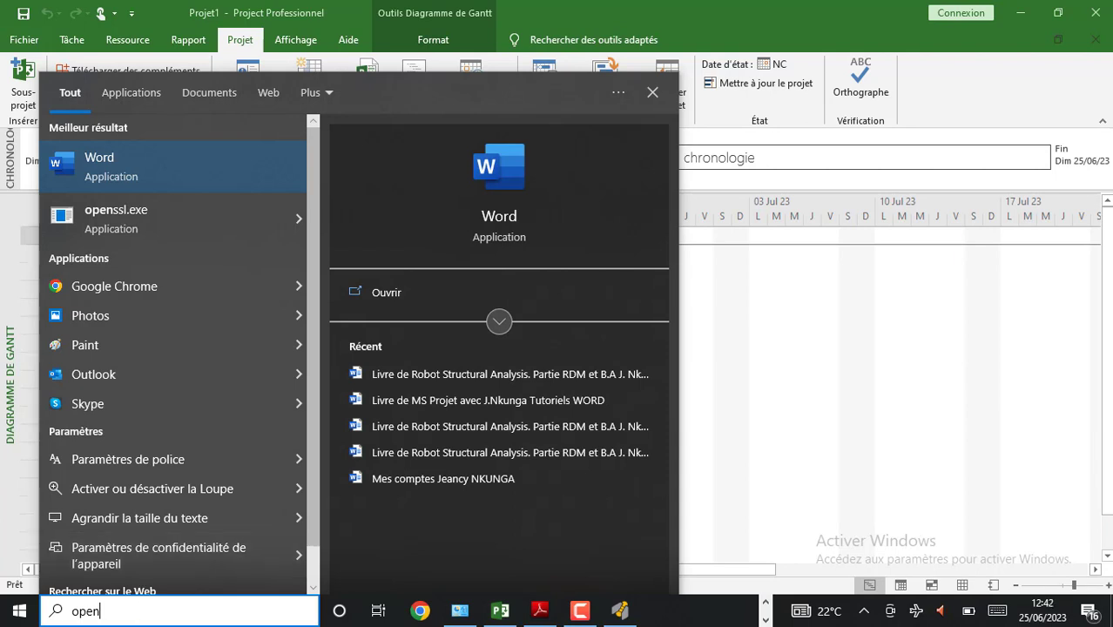
left_click(732, 431)
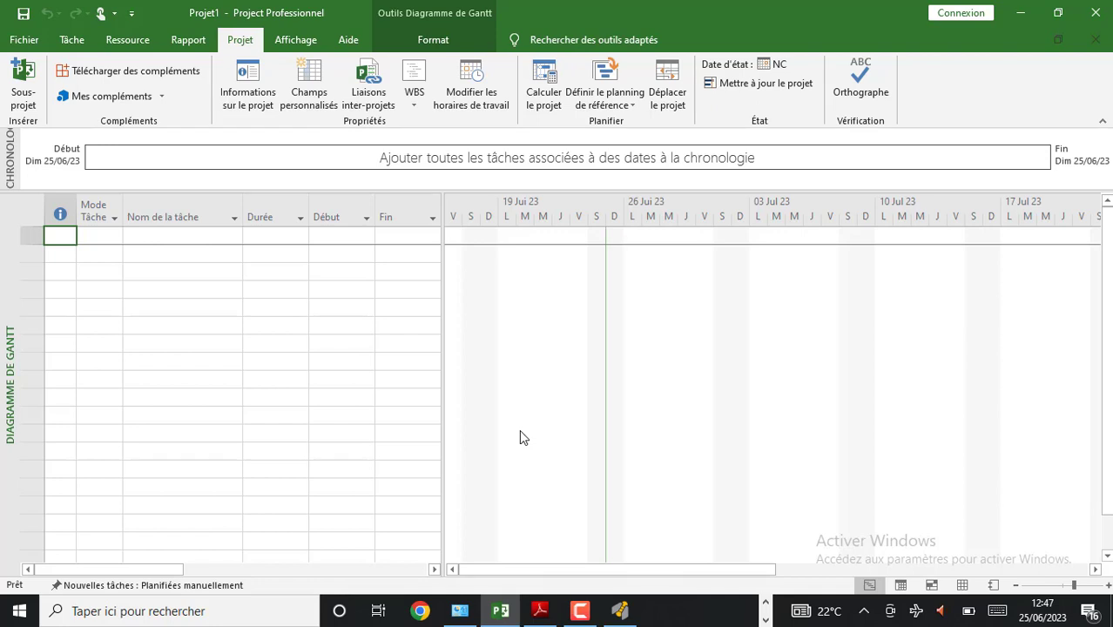
left_click(580, 611)
left_click(1033, 533)
left_click(206, 43)
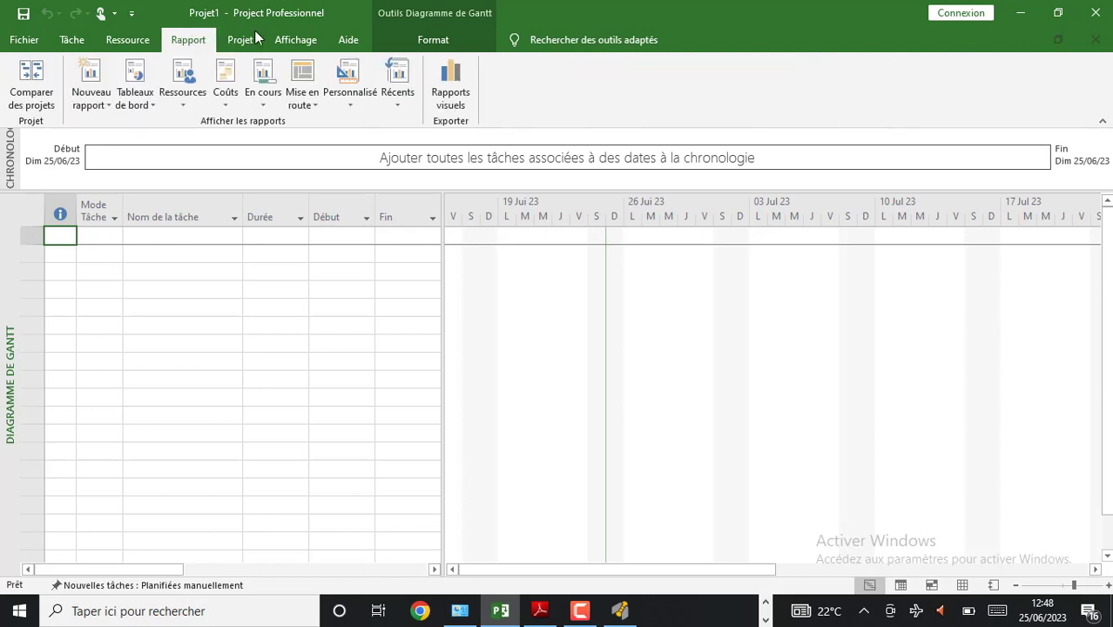
left_click(240, 41)
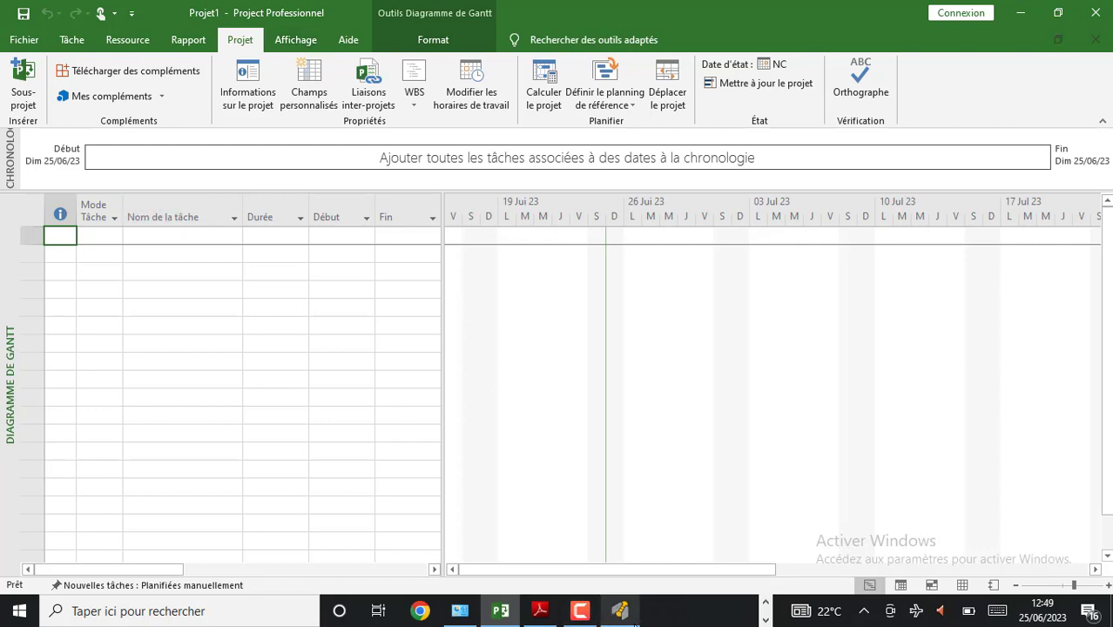
left_click(620, 611)
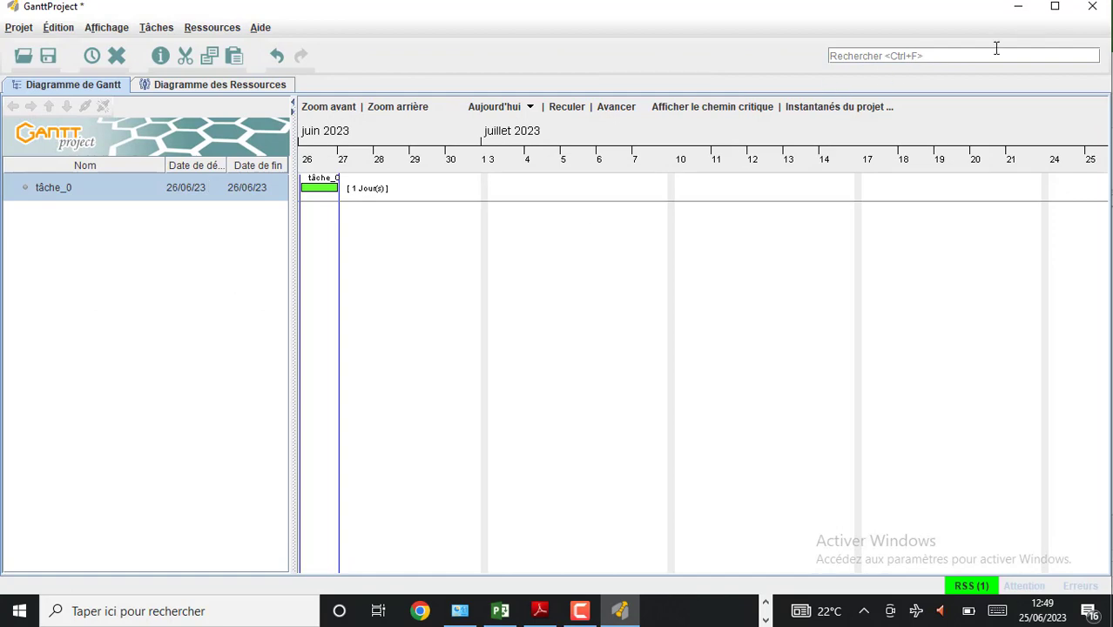
left_click(1018, 7)
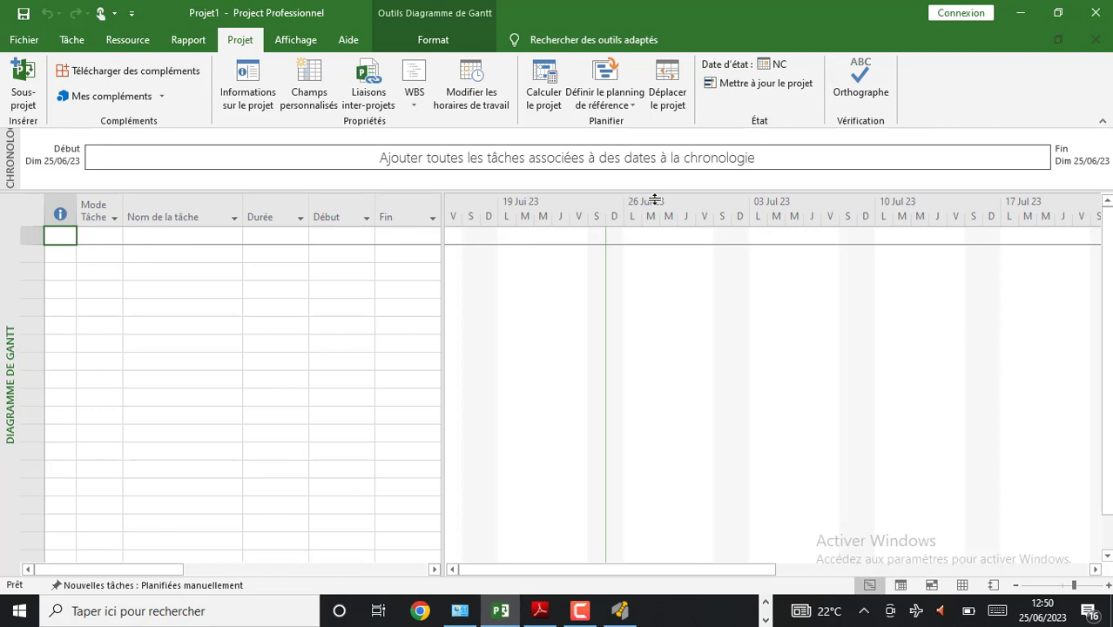
left_click(73, 42)
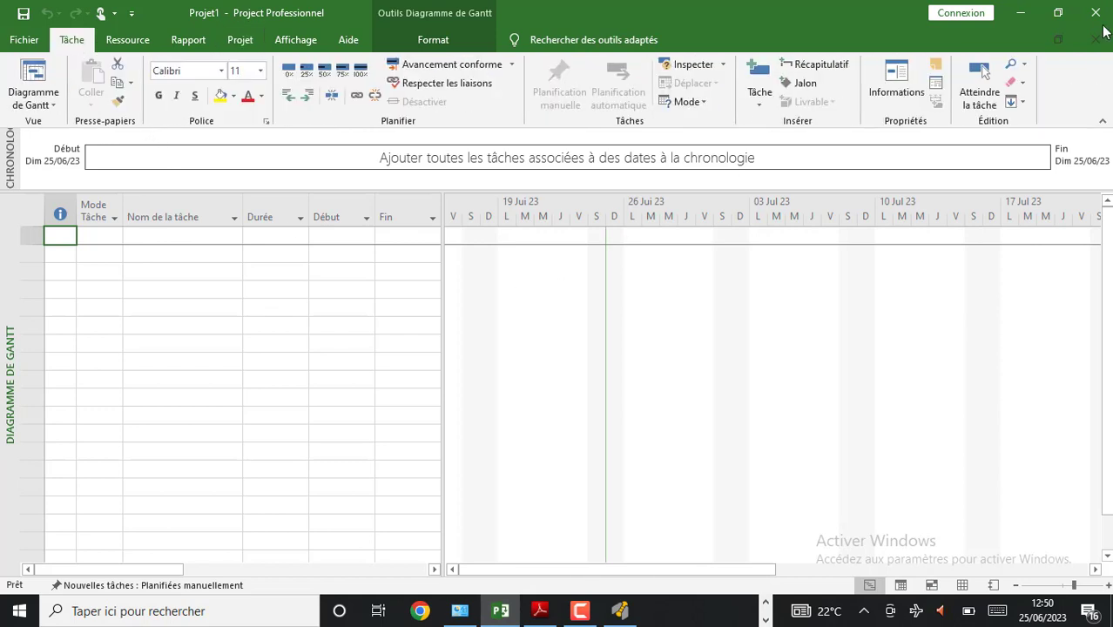
Step: Close Projet1 and the GanttProject window, discarding the unsaved task, and refresh the desktop
left_click(1096, 14)
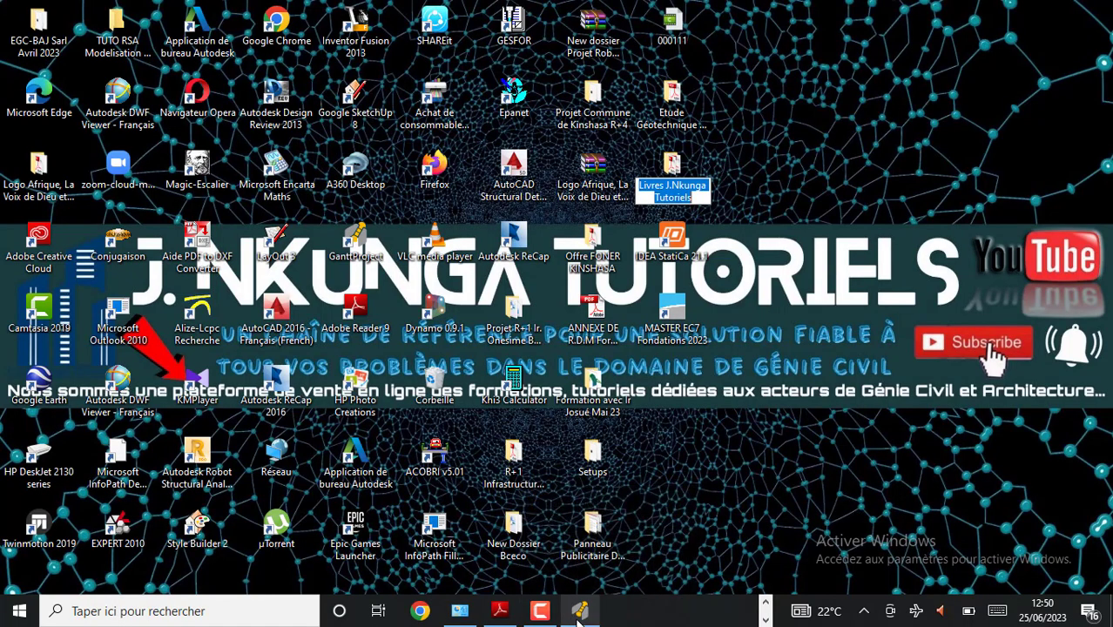
left_click(579, 613)
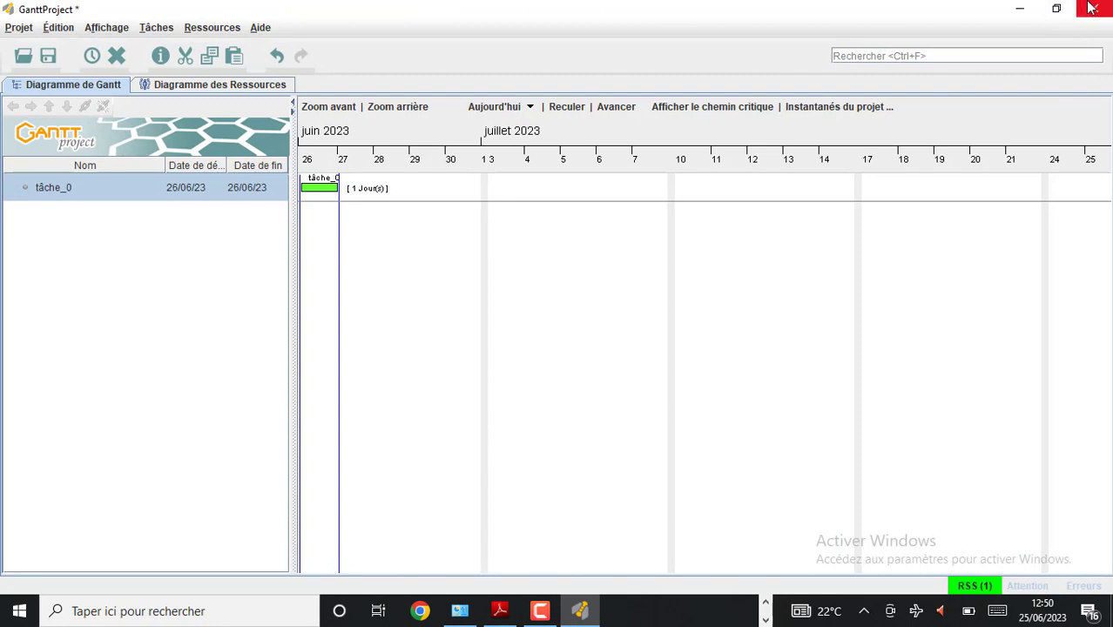
left_click(1091, 8)
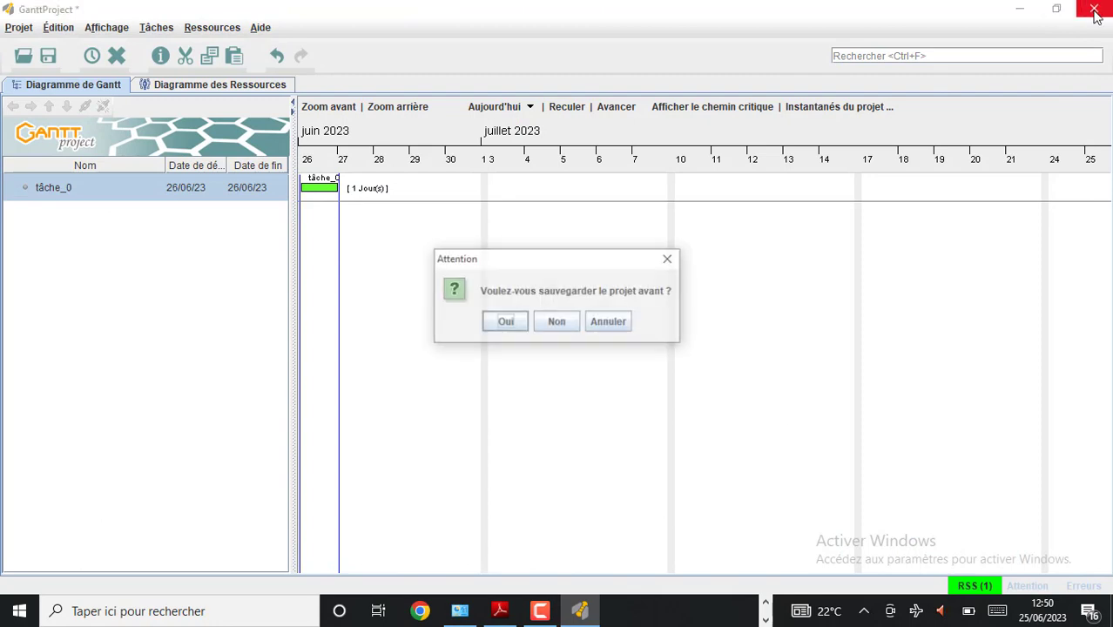
left_click(556, 322)
right_click(881, 245)
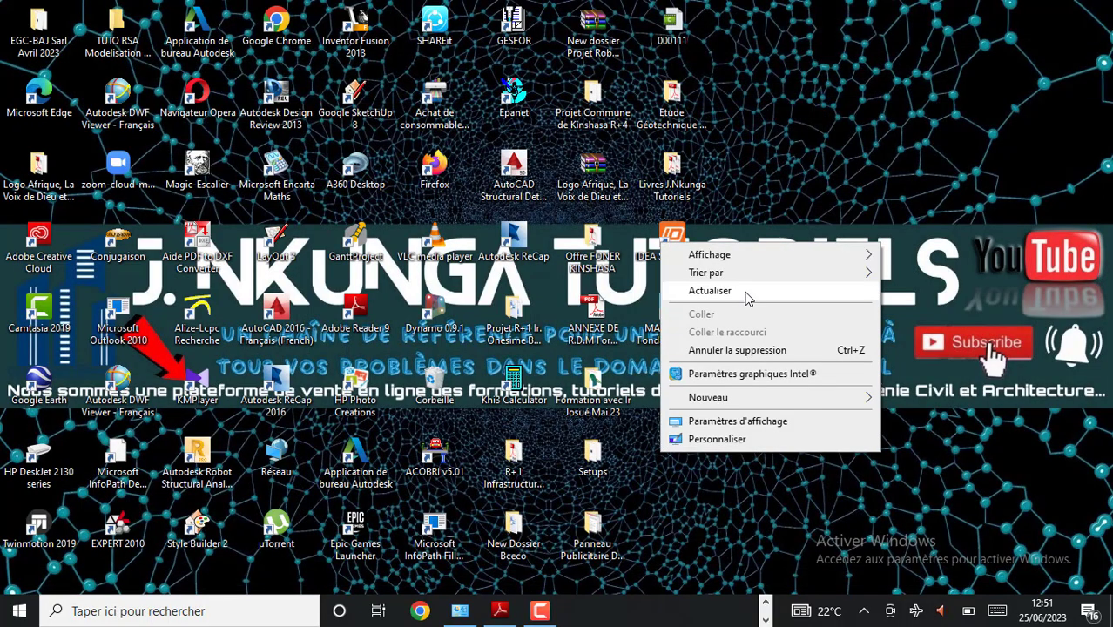
left_click(747, 297)
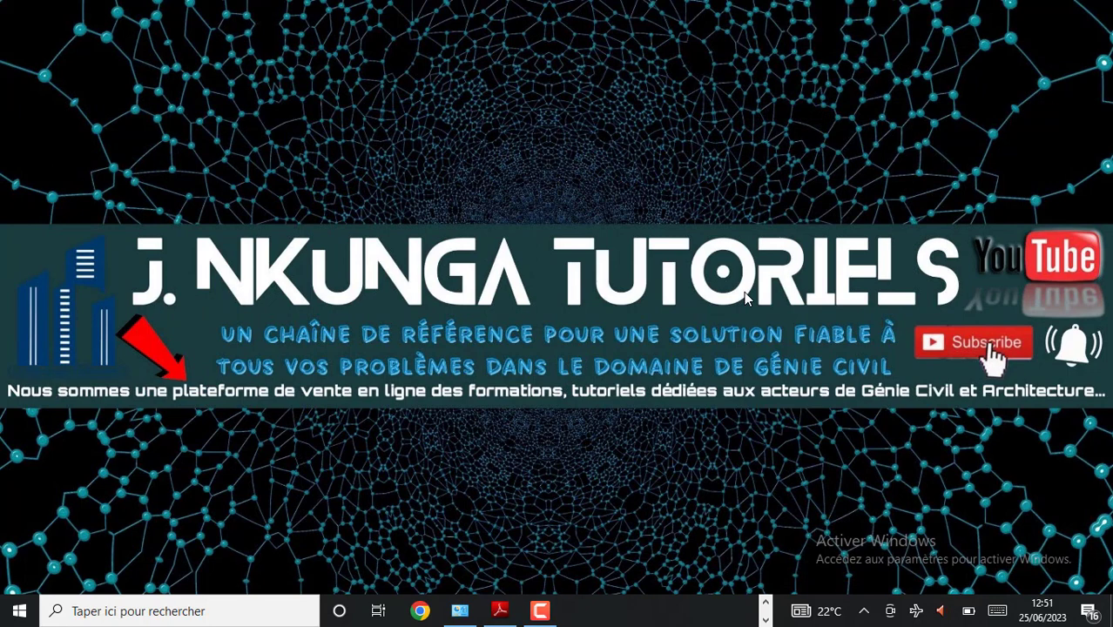
Step: Find Microsoft Project on the computer and launch it
left_click(193, 610)
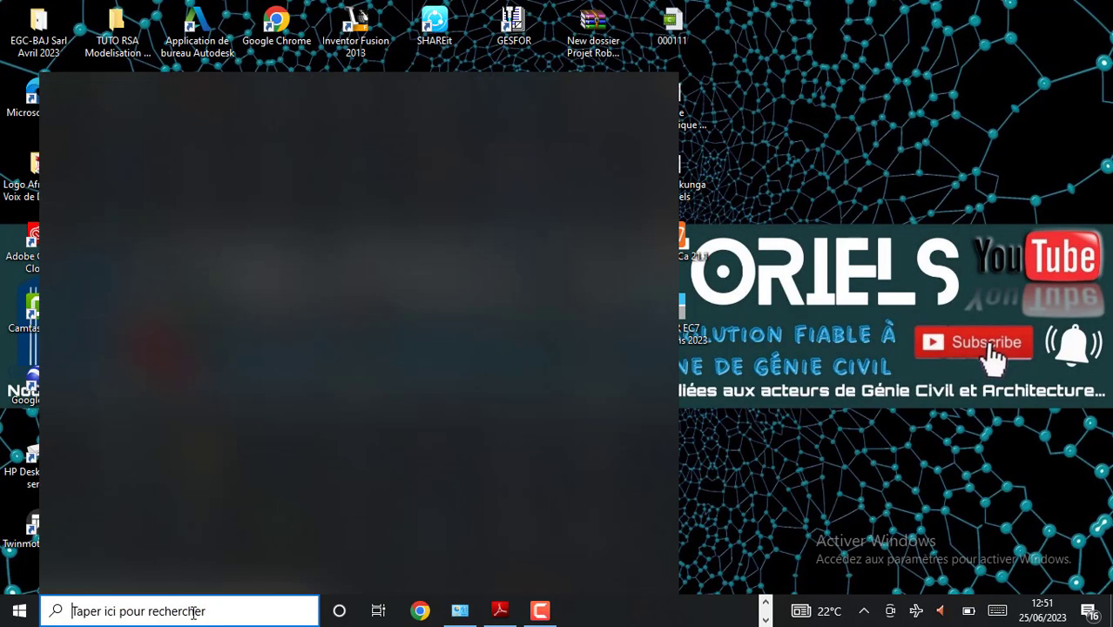
type("pro")
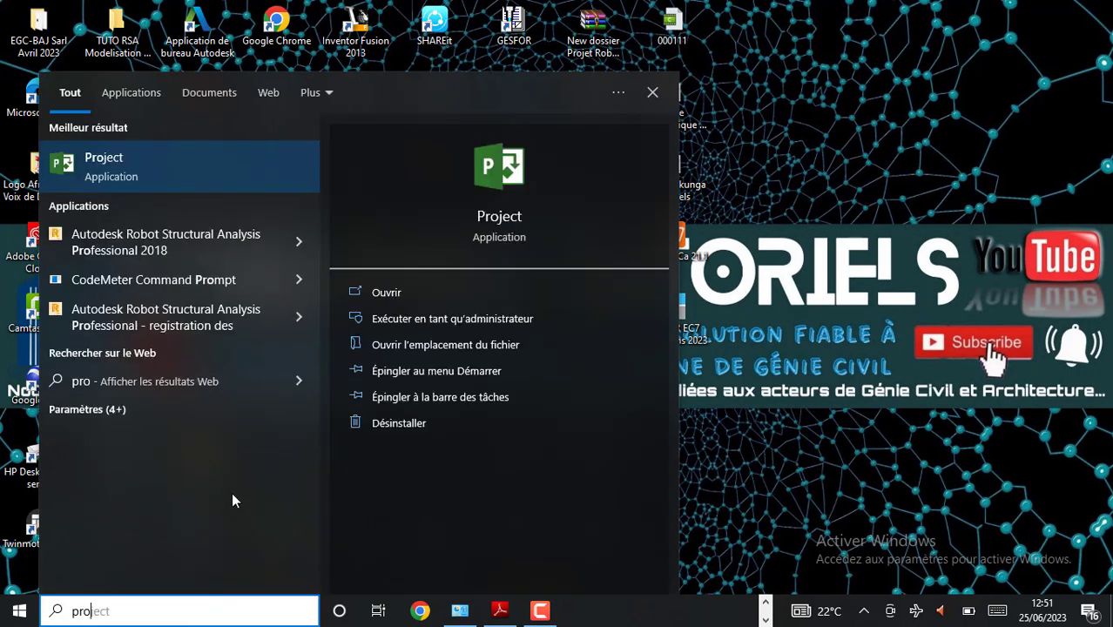
left_click(139, 177)
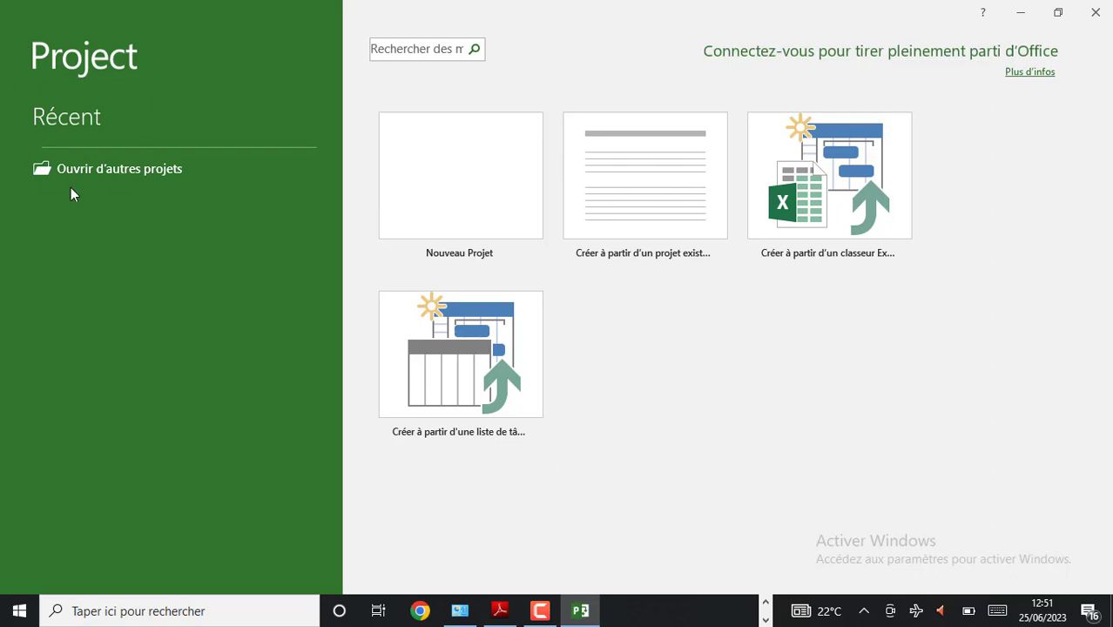
Step: Browse the Documents folder for an existing project and return to the start screen without opening one
left_click(135, 180)
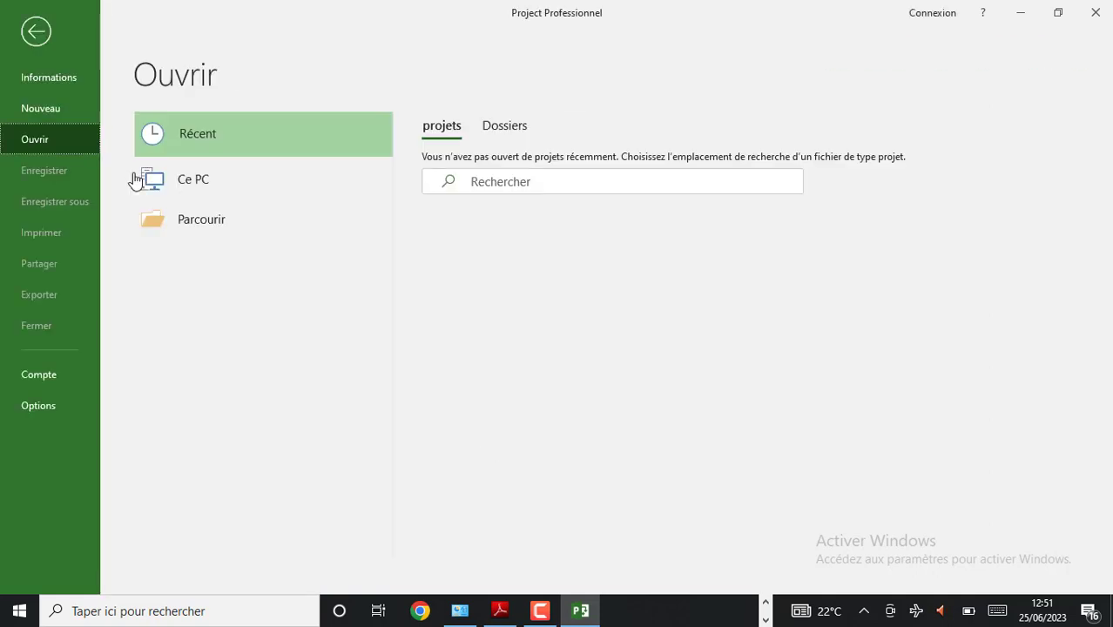
left_click(216, 235)
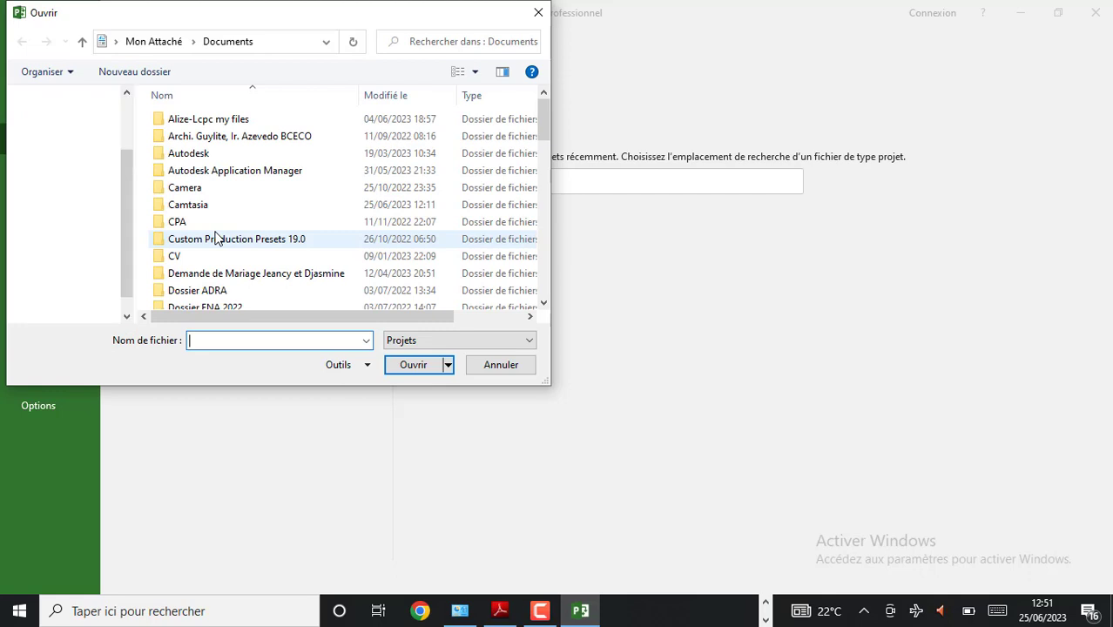
left_click(541, 16)
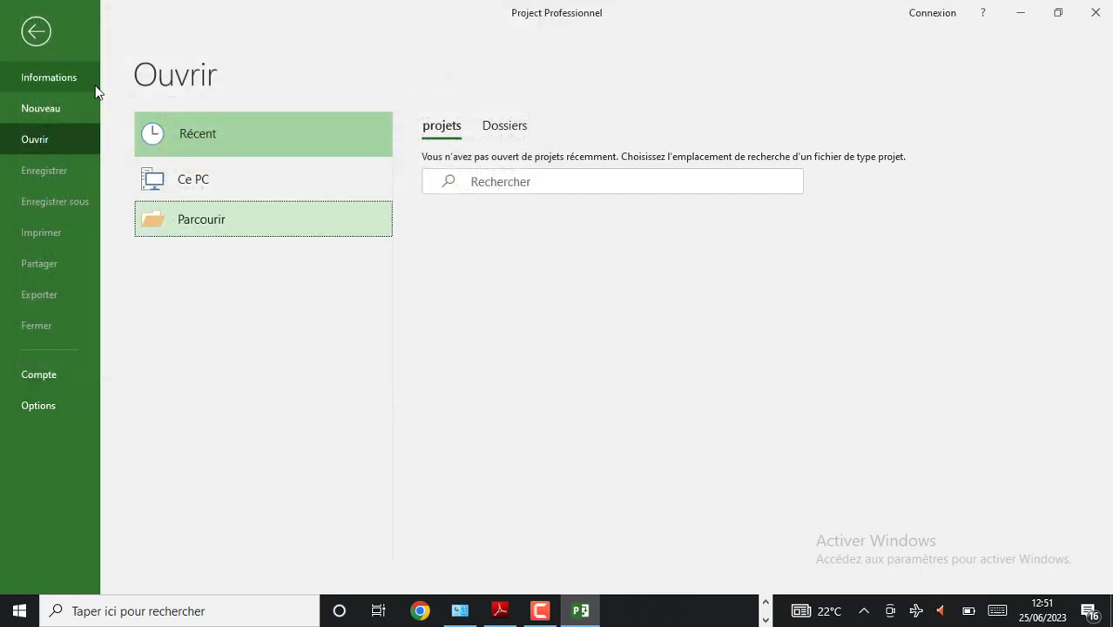
left_click(37, 32)
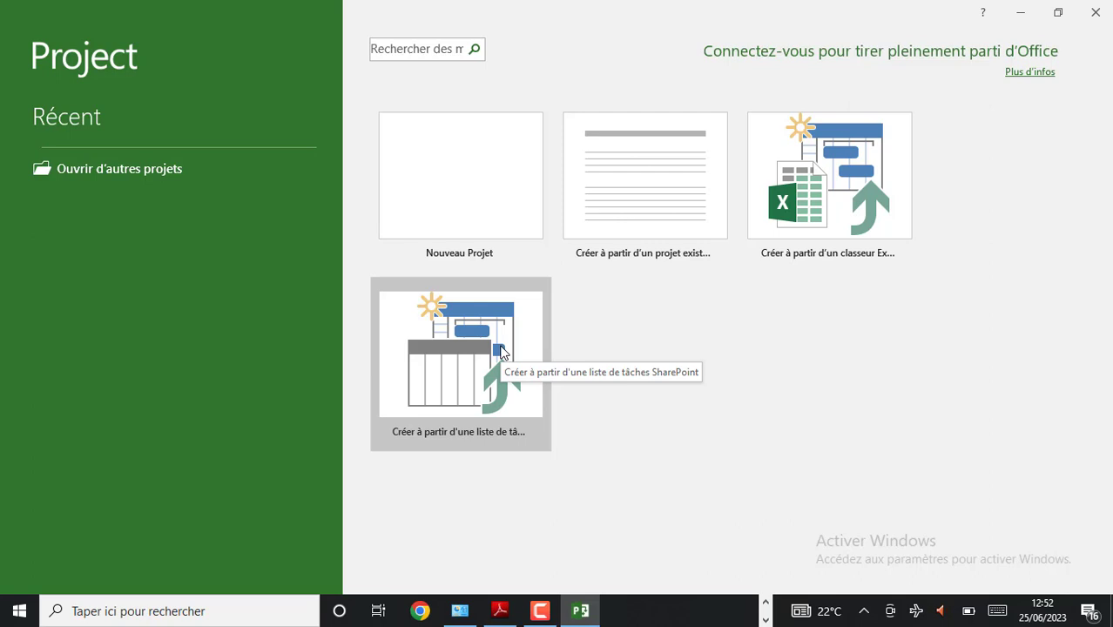
Step: Create a blank project and set its start date to 01/07/23 in the project information
left_click(452, 183)
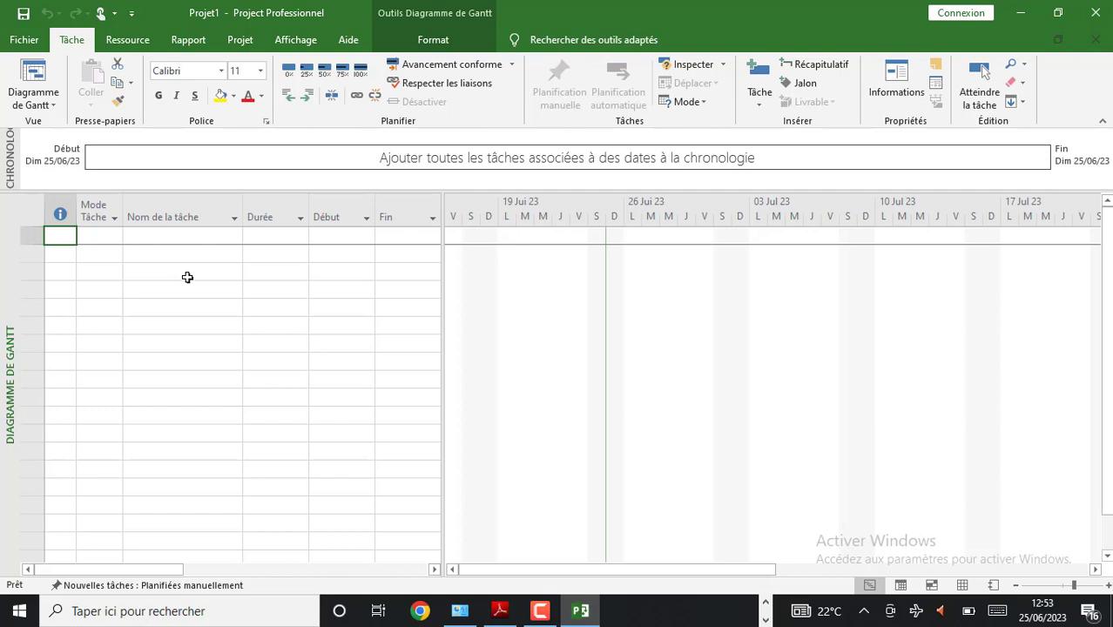
left_click(240, 41)
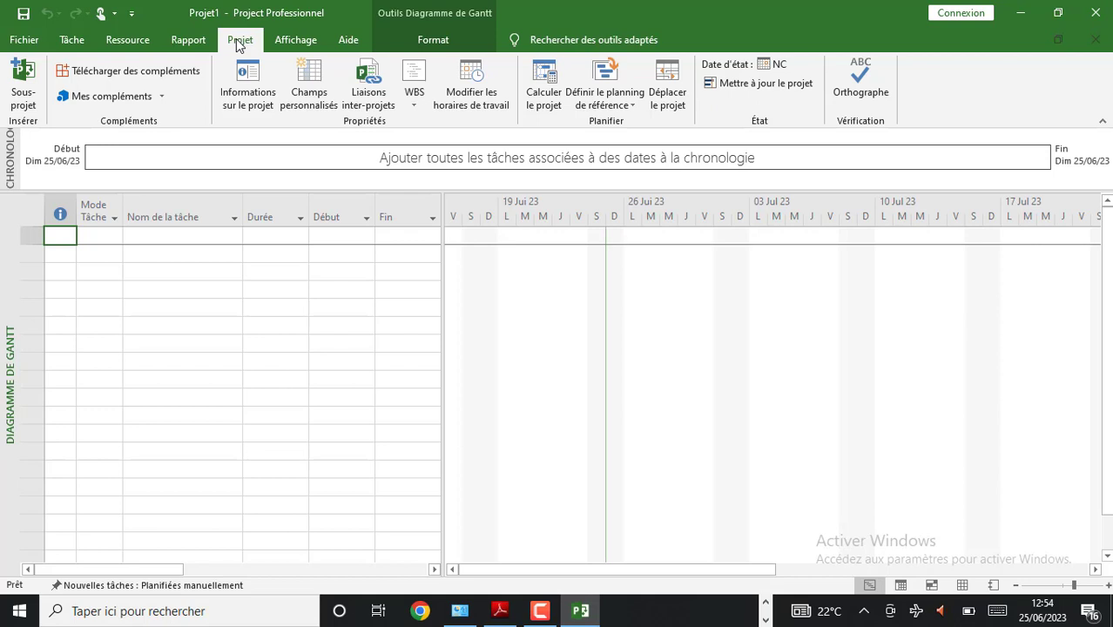
left_click(240, 105)
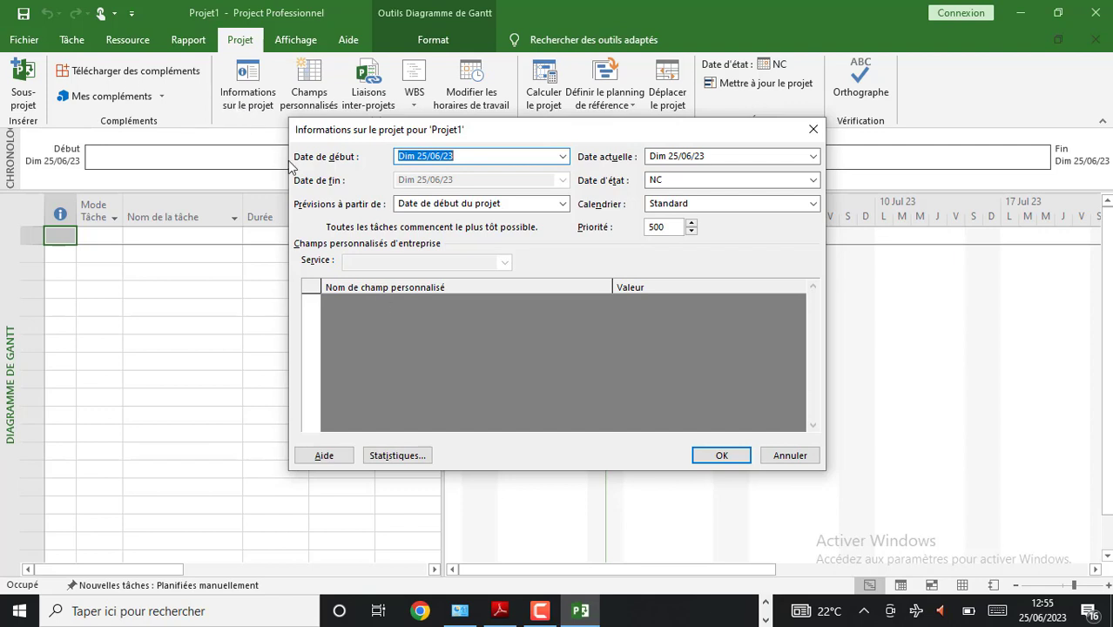
left_click(563, 158)
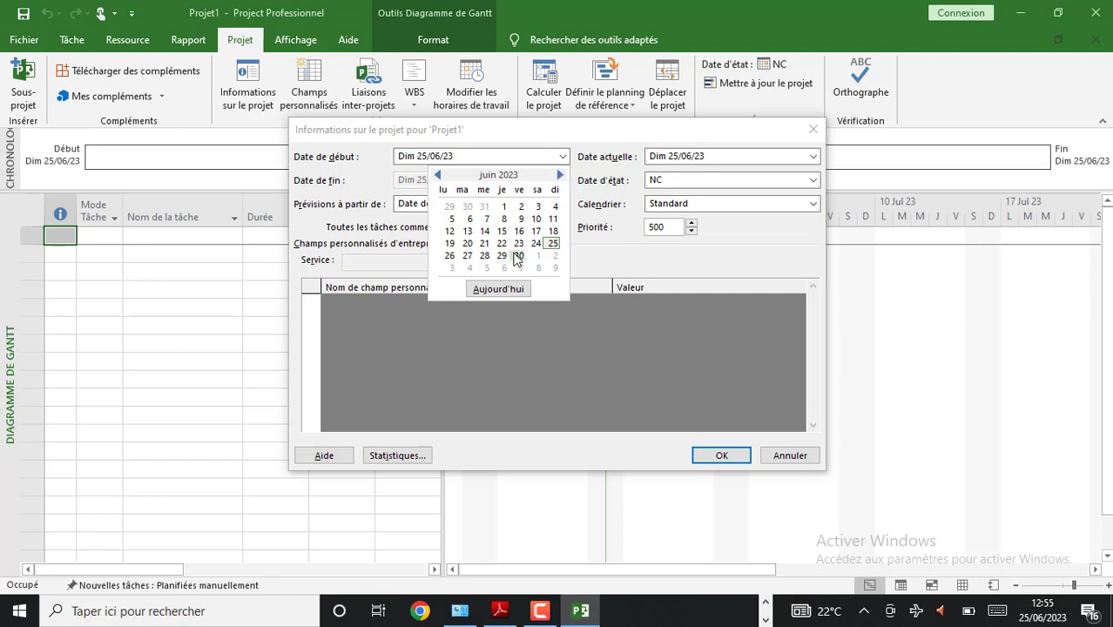
left_click(560, 176)
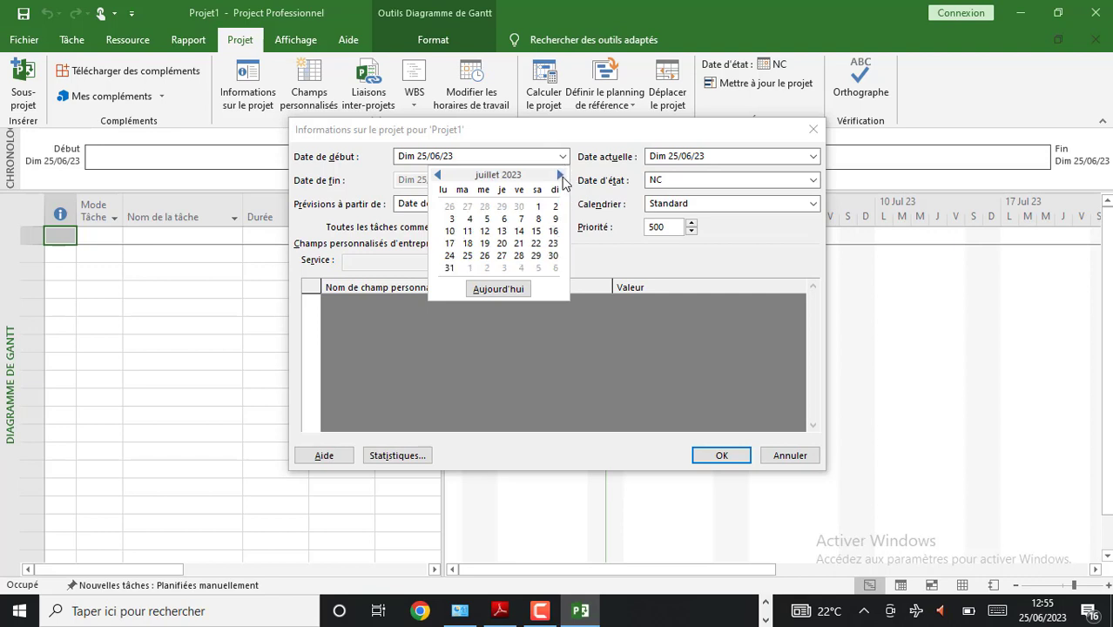
left_click(538, 207)
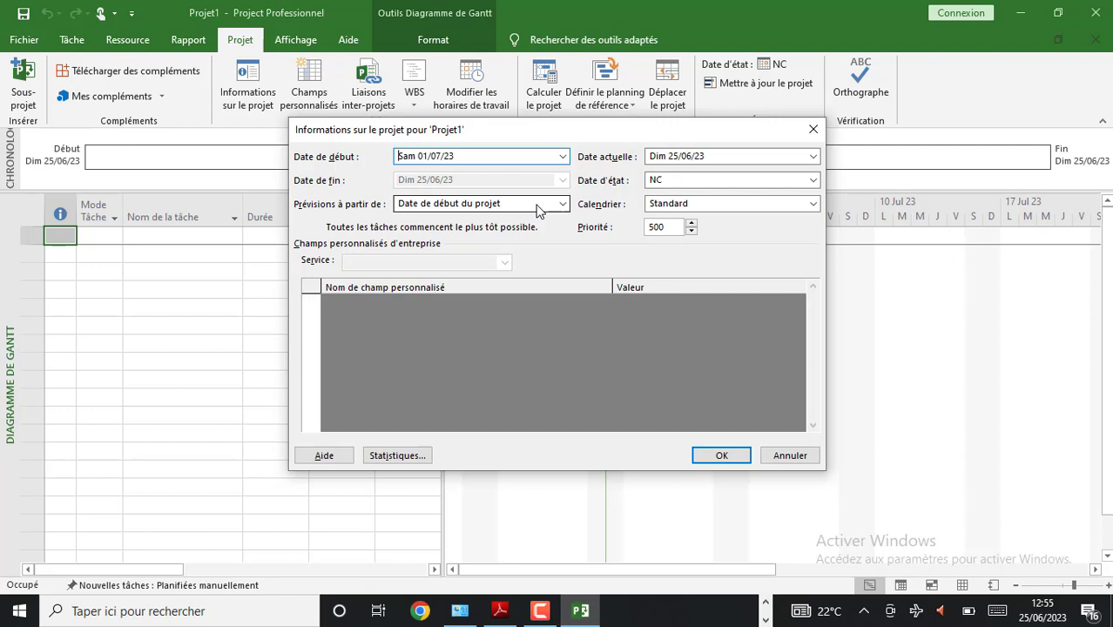
Step: Check today's date in the system calendar and open the date picker for the project's current date
left_click(1037, 617)
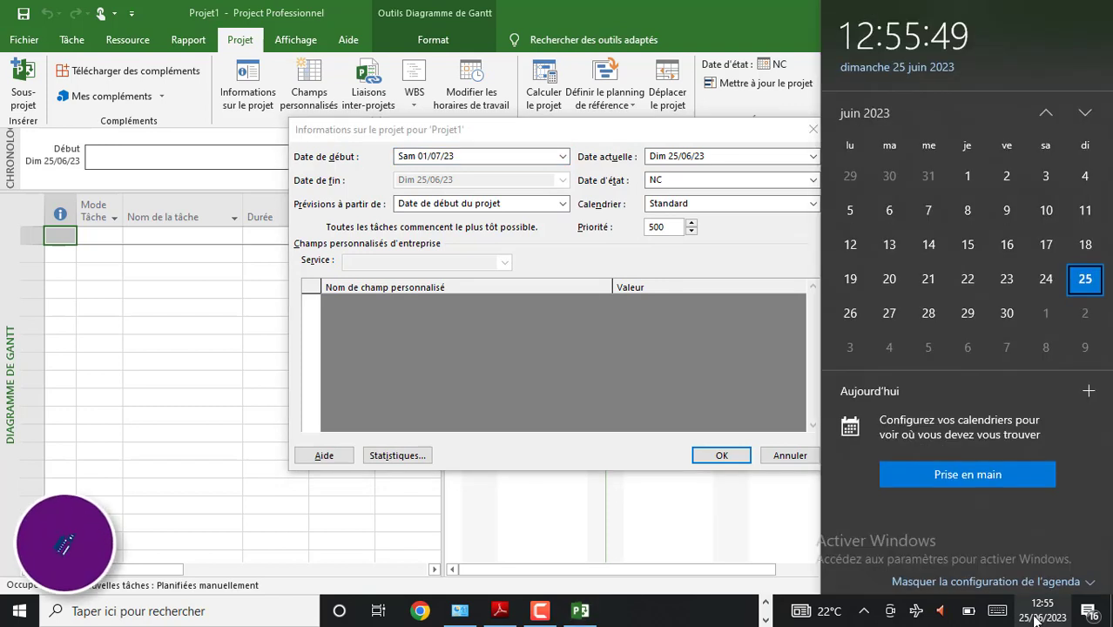
left_click(814, 158)
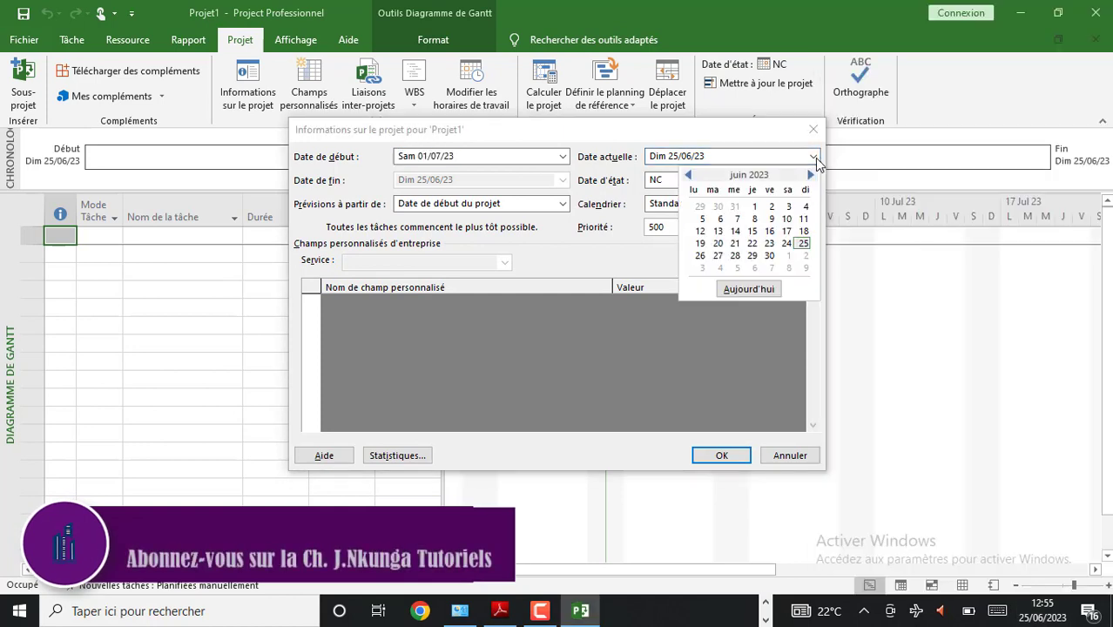